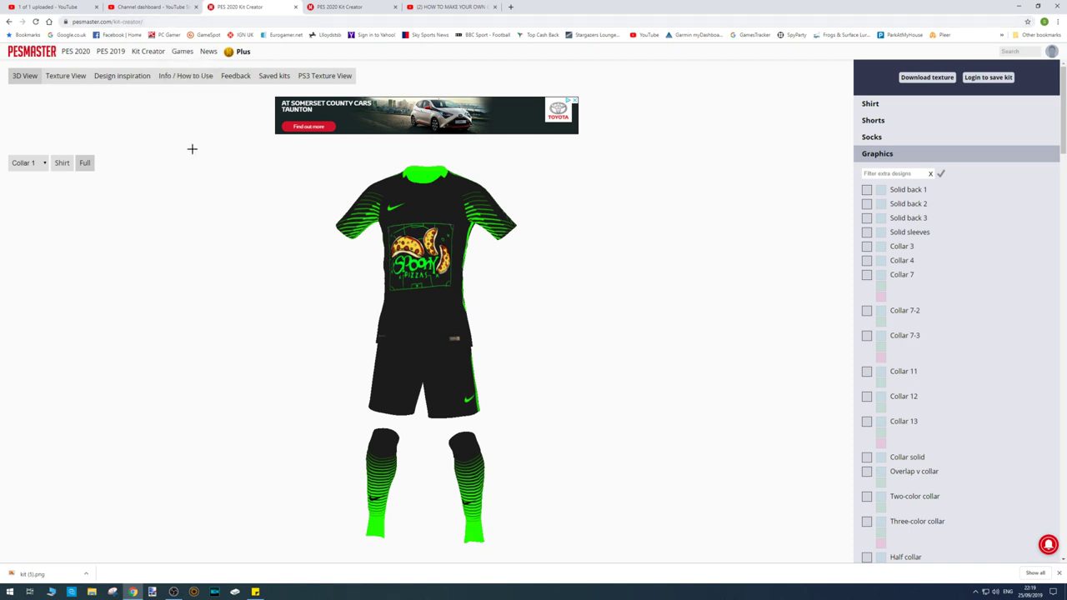
Step: Search the web in a new tab for "pes master kit maker" and open the PES 2020 Kit Creator page
left_click(508, 5)
type("p")
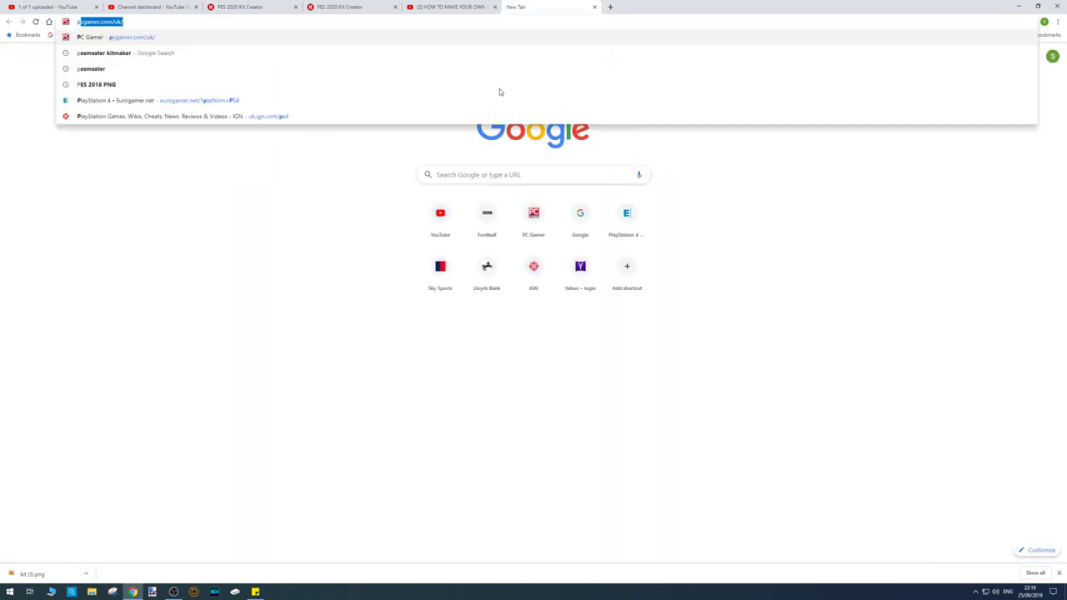
type("es master")
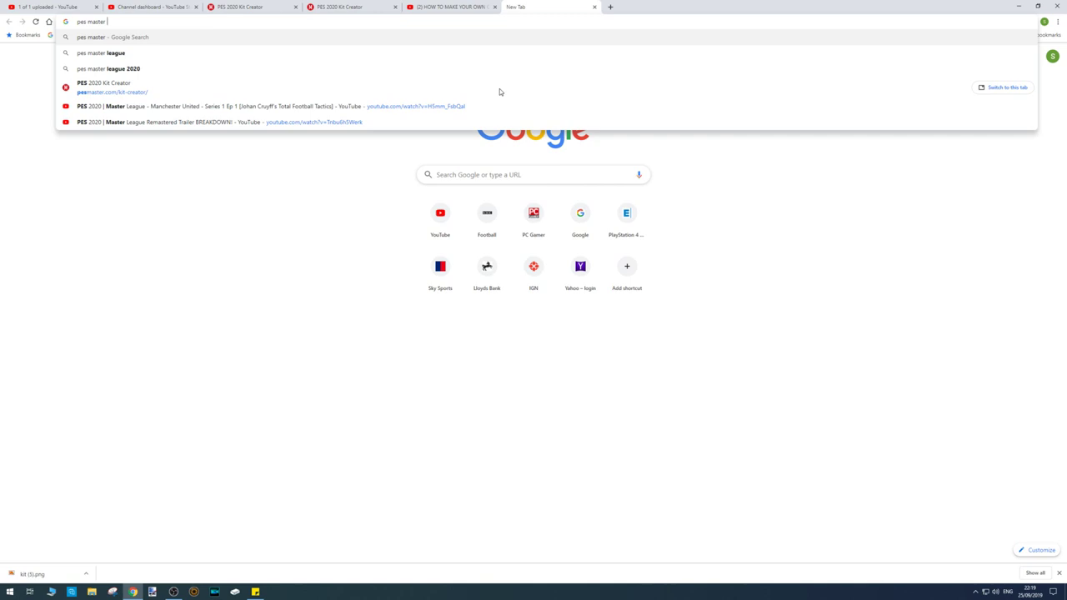
type(" kit maker")
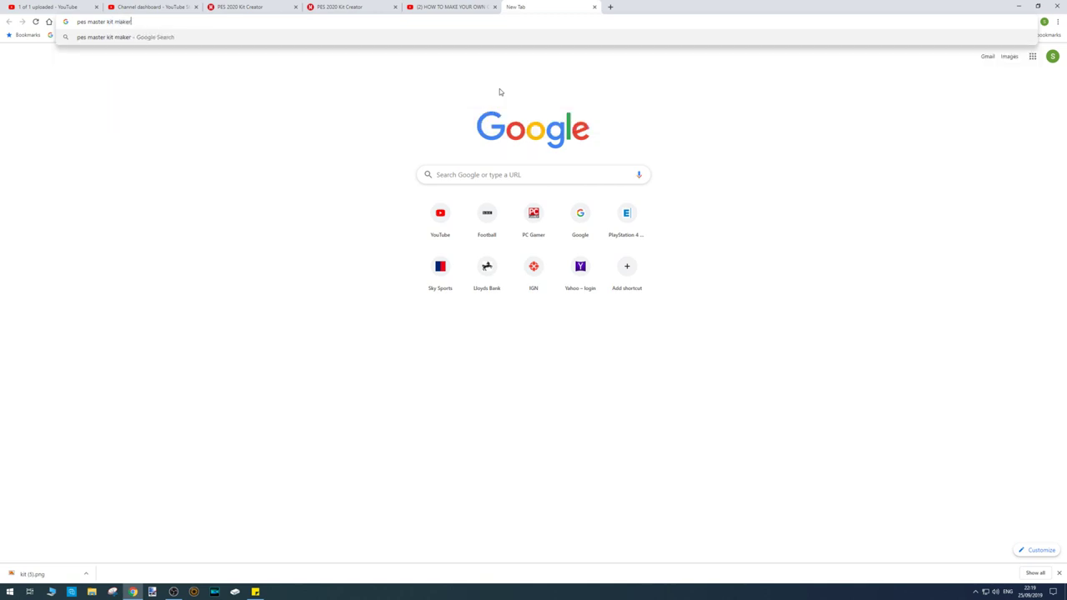
key("Return")
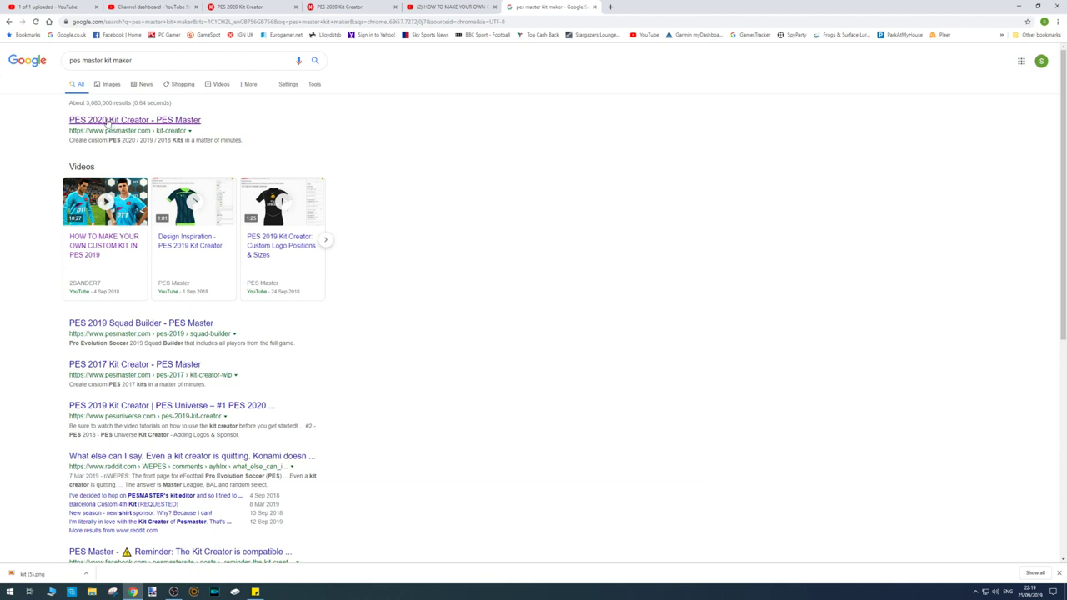
left_click(114, 122)
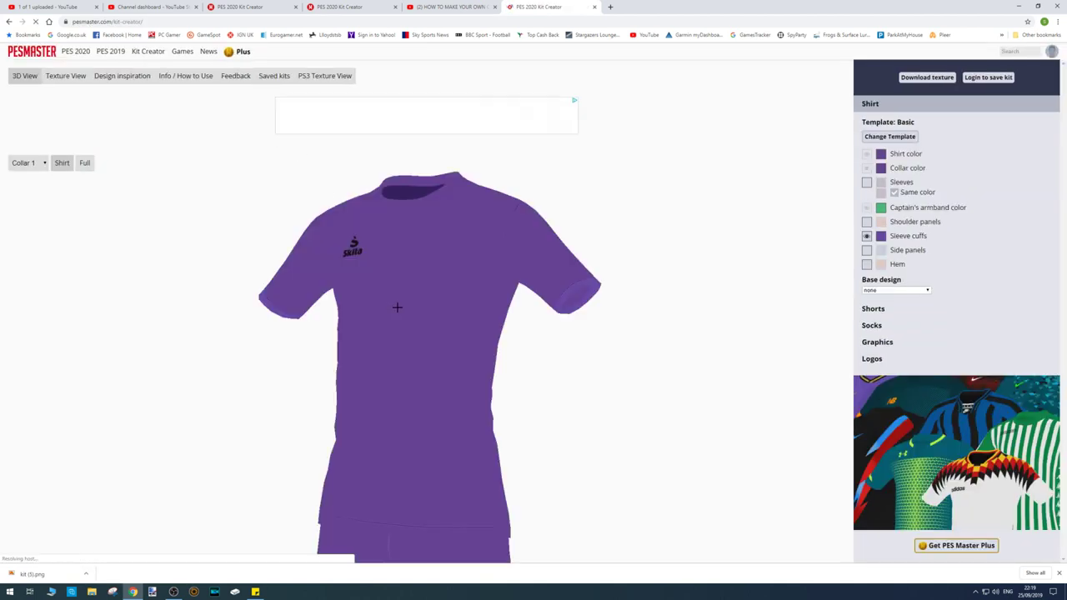
Step: Browse the shirt templates and change the shirt's template to Nike 04 alt
mouse_move(424, 295)
left_mouse_down()
mouse_move(468, 299)
mouse_move(419, 303)
left_mouse_up()
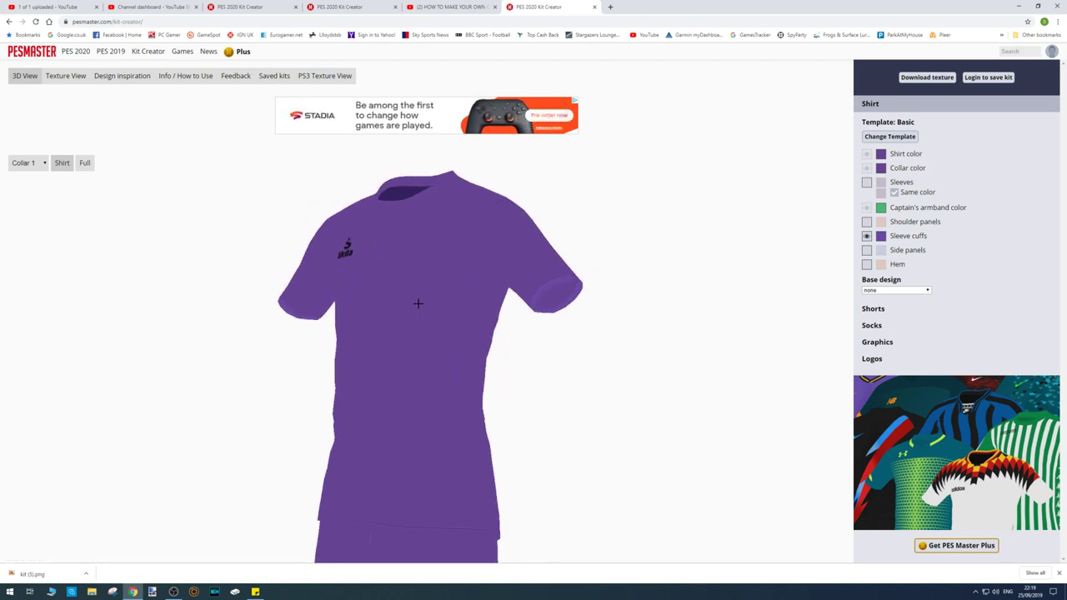
left_click(889, 136)
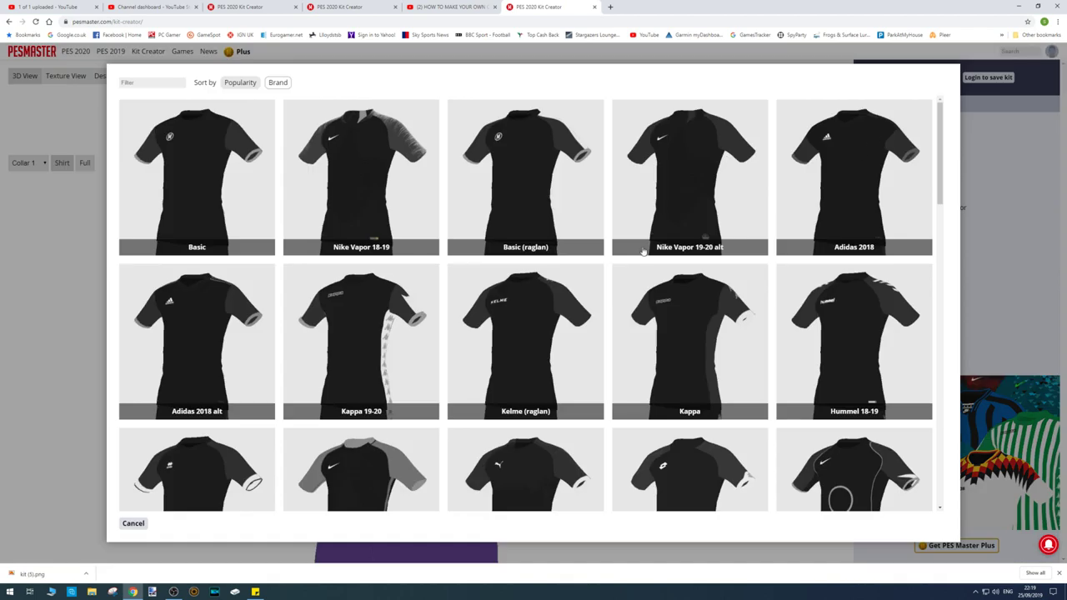
scroll(376, 433, "down", 3)
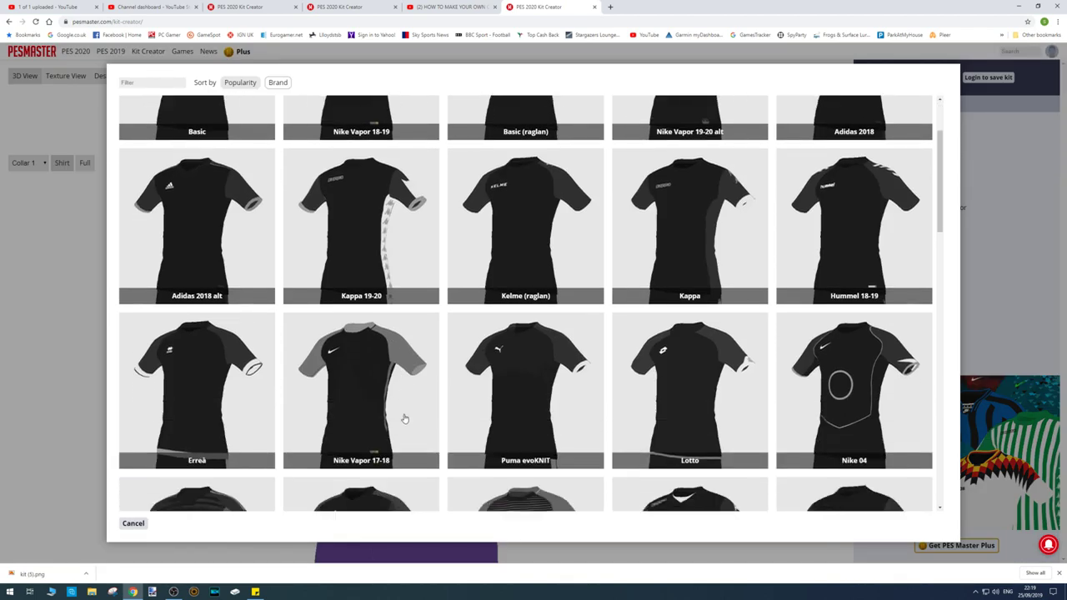
scroll(425, 377, "down", 2)
scroll(417, 372, "up", 1)
scroll(417, 369, "down", 3)
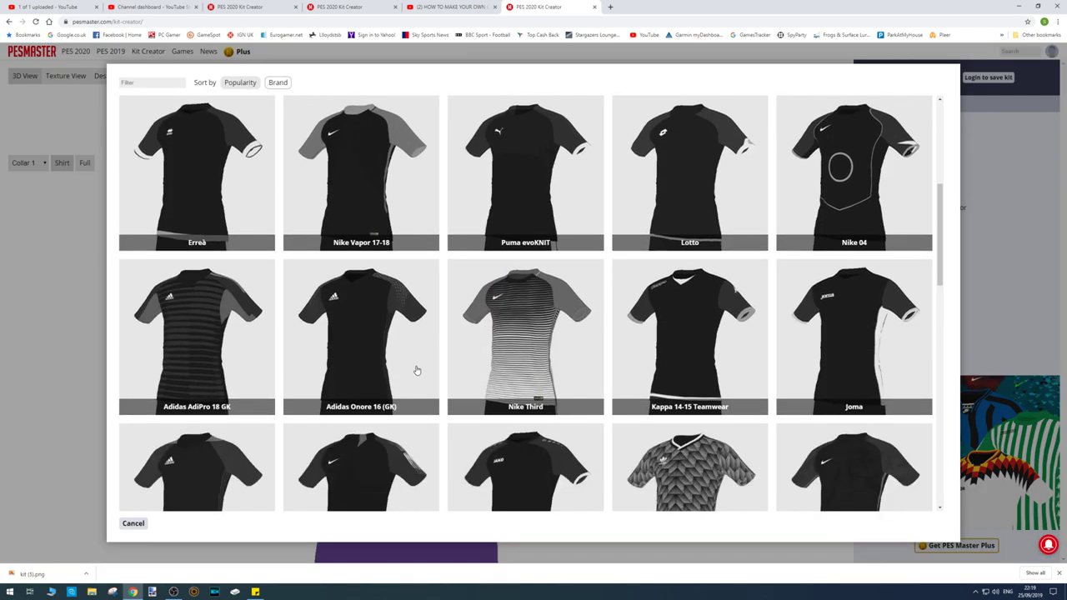
scroll(389, 367, "down", 5)
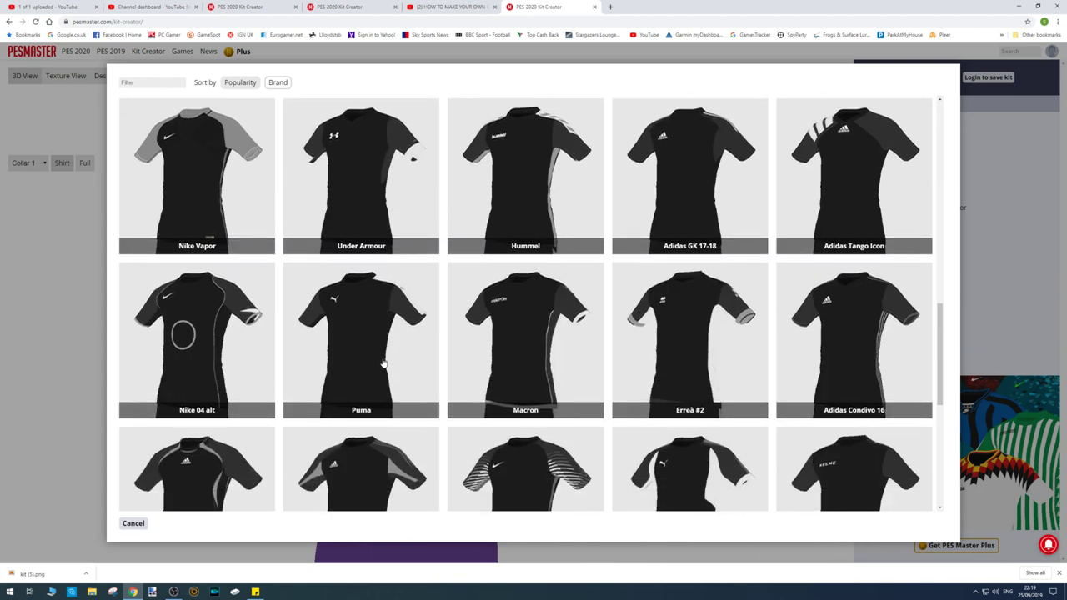
scroll(381, 363, "down", 4)
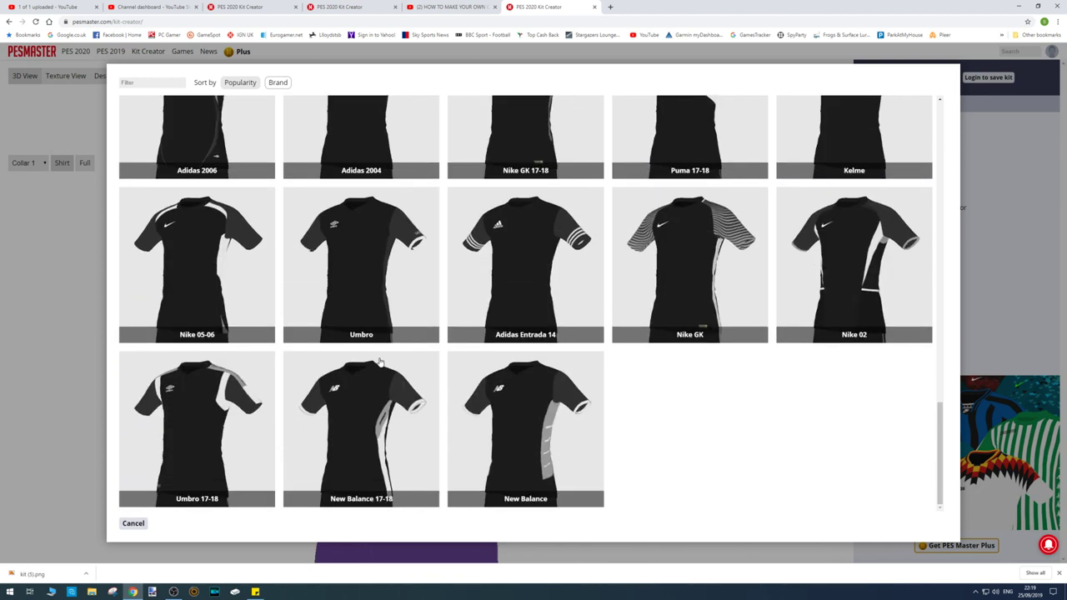
scroll(383, 362, "up", 5)
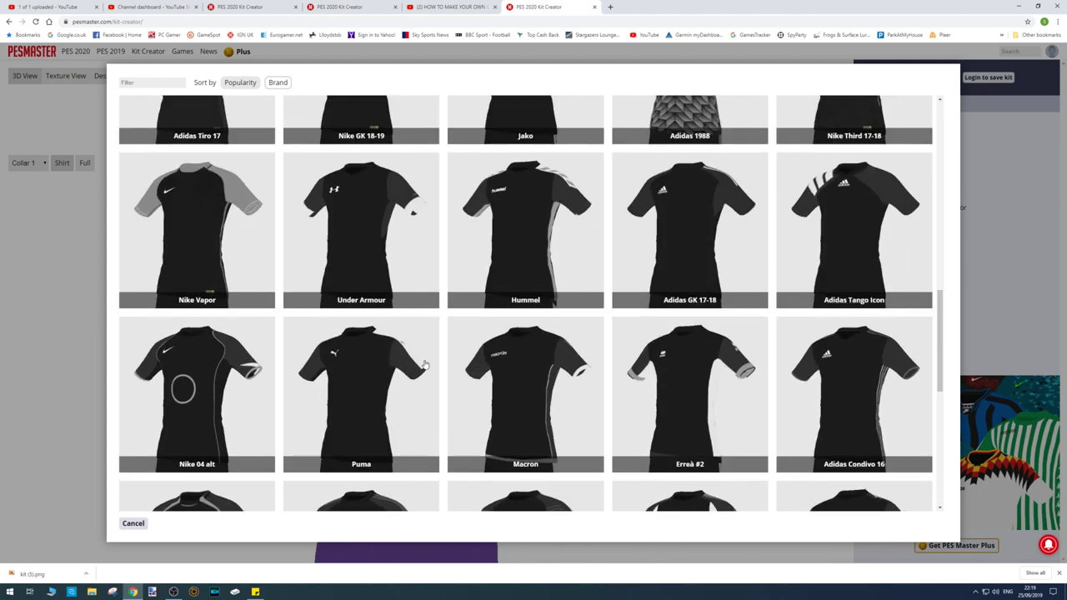
scroll(400, 395, "down", 1)
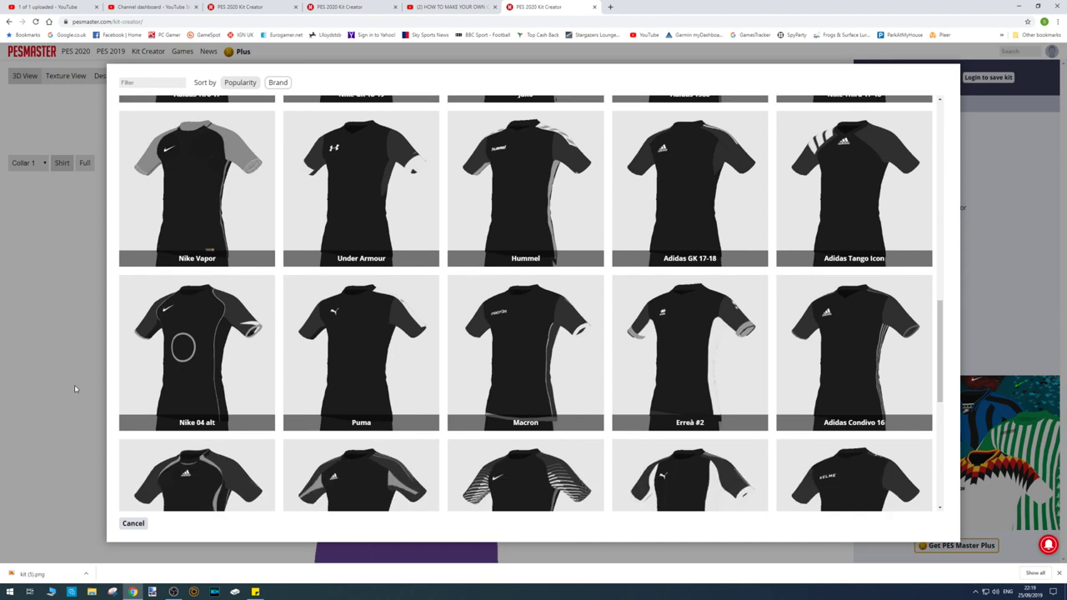
left_click(174, 365)
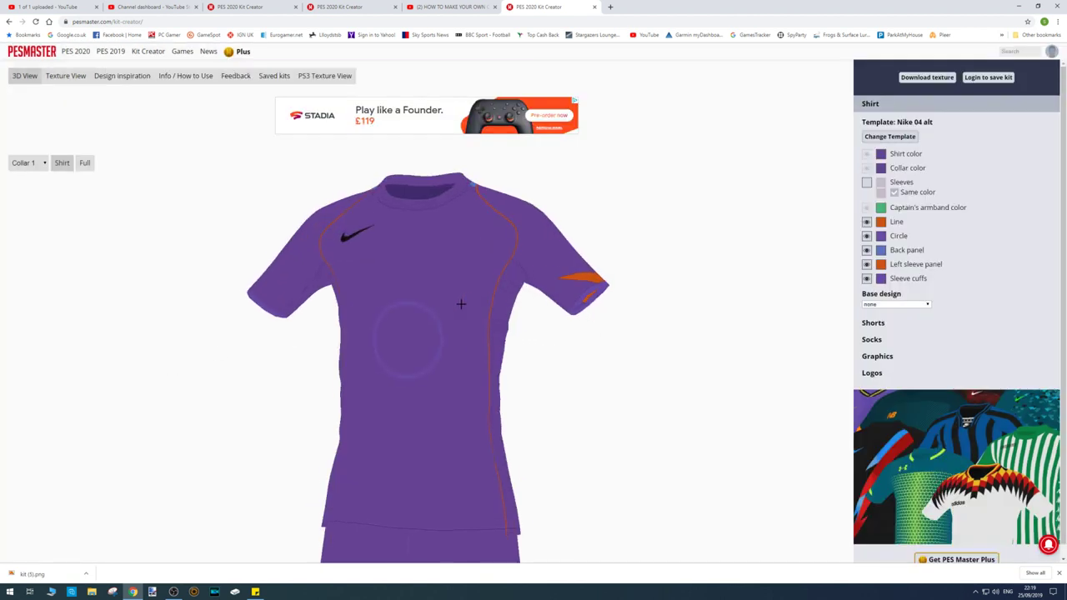
Step: Set the shirt color to black (#000000) and the collar color to golden yellow
left_click(881, 153)
left_click(464, 135)
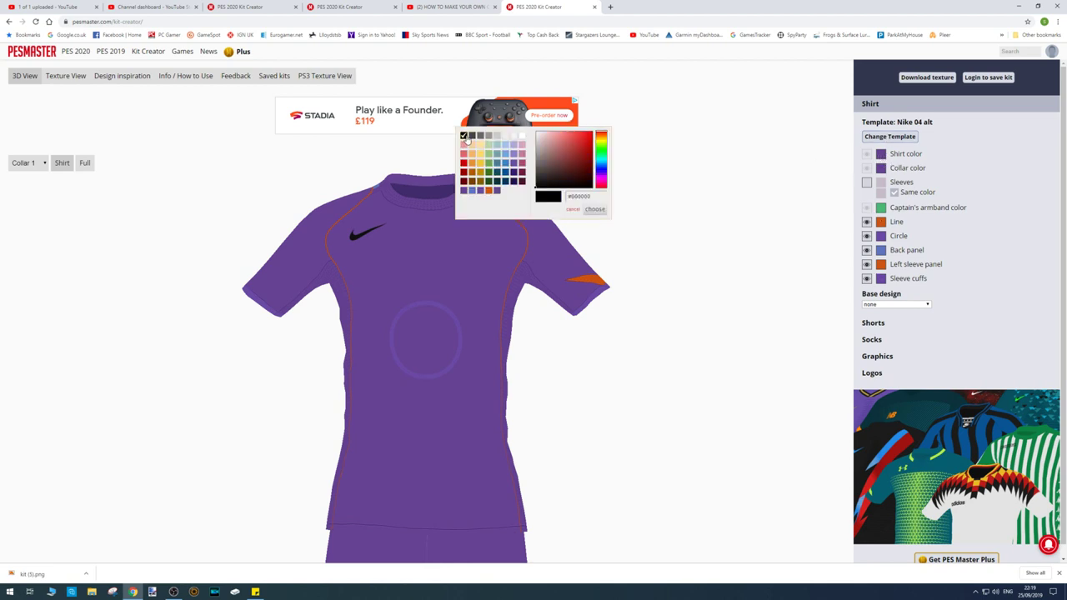
left_click(593, 210)
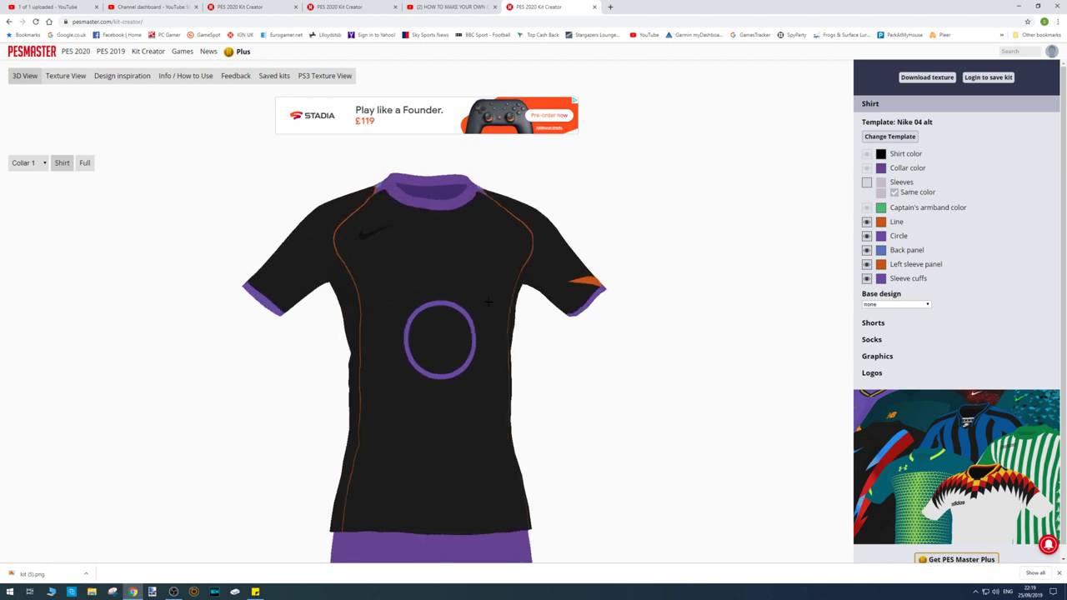
left_click(881, 169)
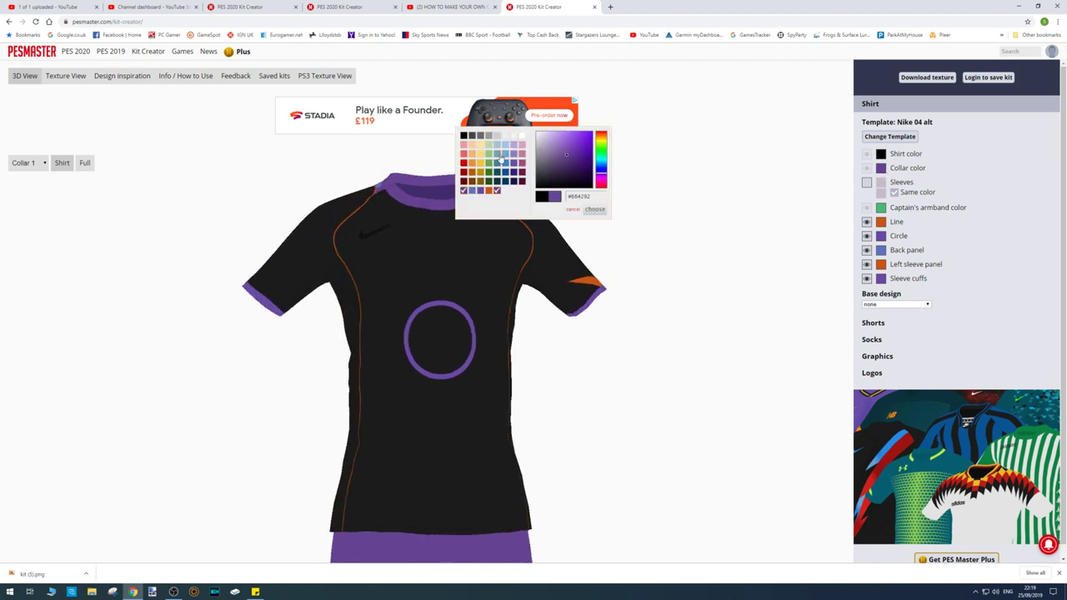
left_click(481, 163)
left_click(594, 209)
left_click_drag(488, 315, 601, 291)
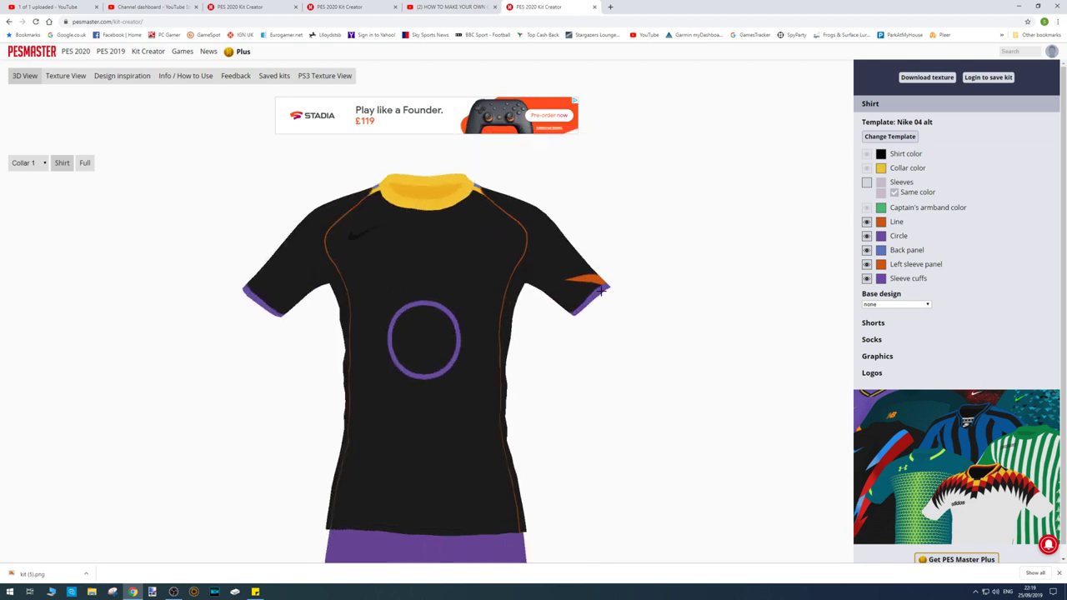
Step: Set the color of the shirt's line detail to light yellow
left_click(880, 222)
left_click(483, 161)
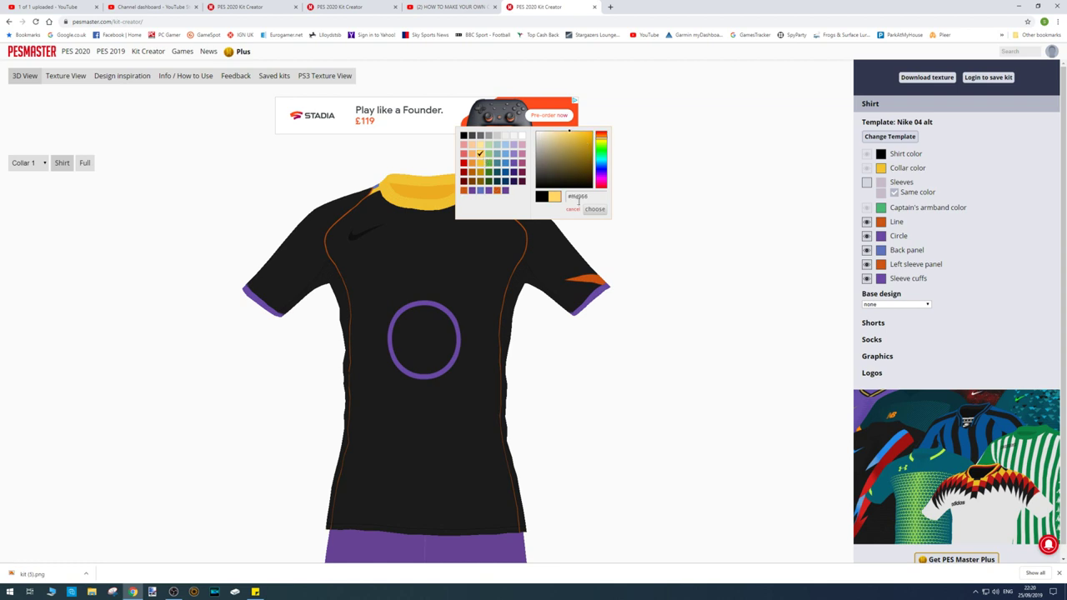
left_click(595, 209)
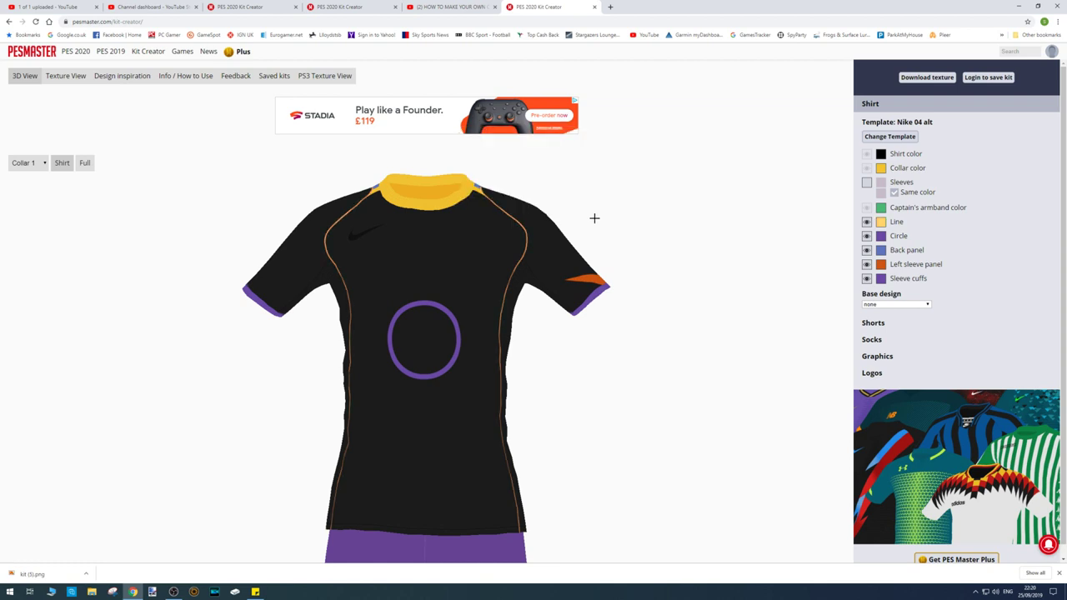
Step: Recolor the left sleeve panel dark red (#990000), check it on the model, and turn the panel off
left_click(881, 264)
left_click(465, 172)
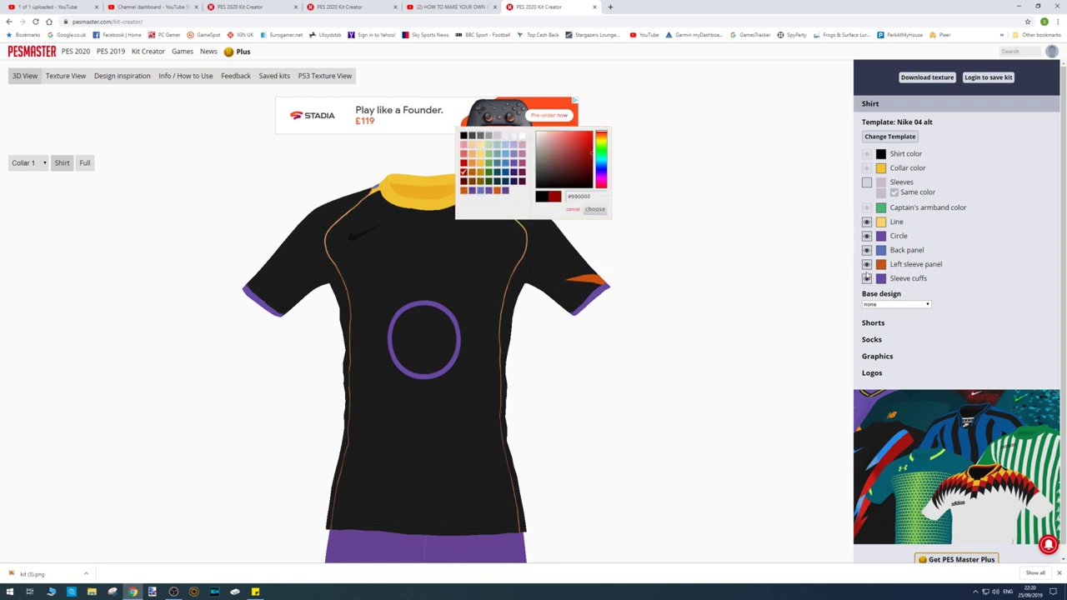
left_click(595, 209)
left_click_drag(502, 268, 498, 268)
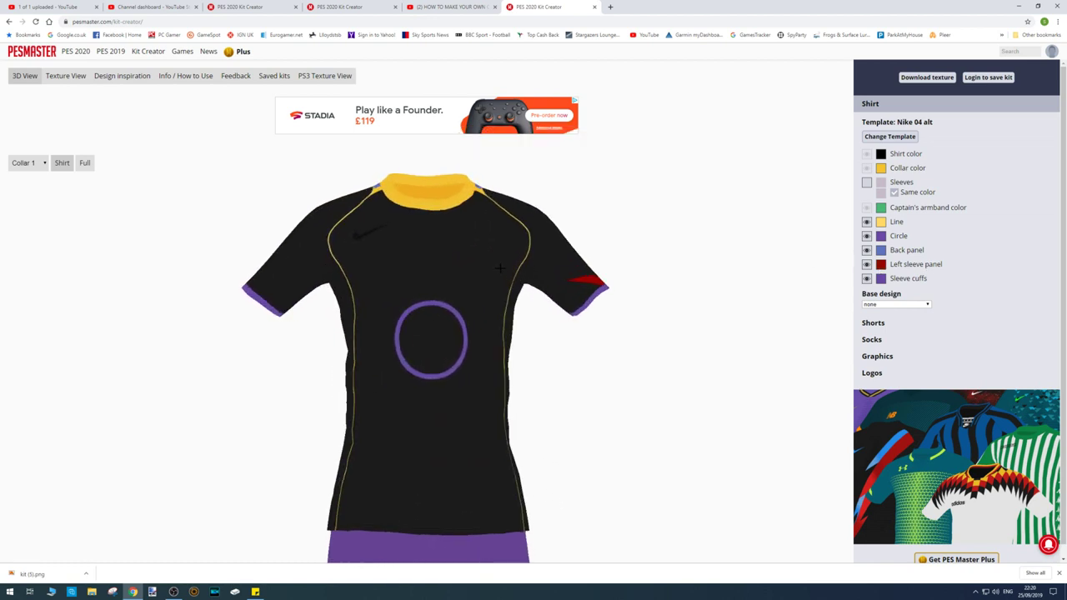
left_click_drag(584, 271, 302, 280)
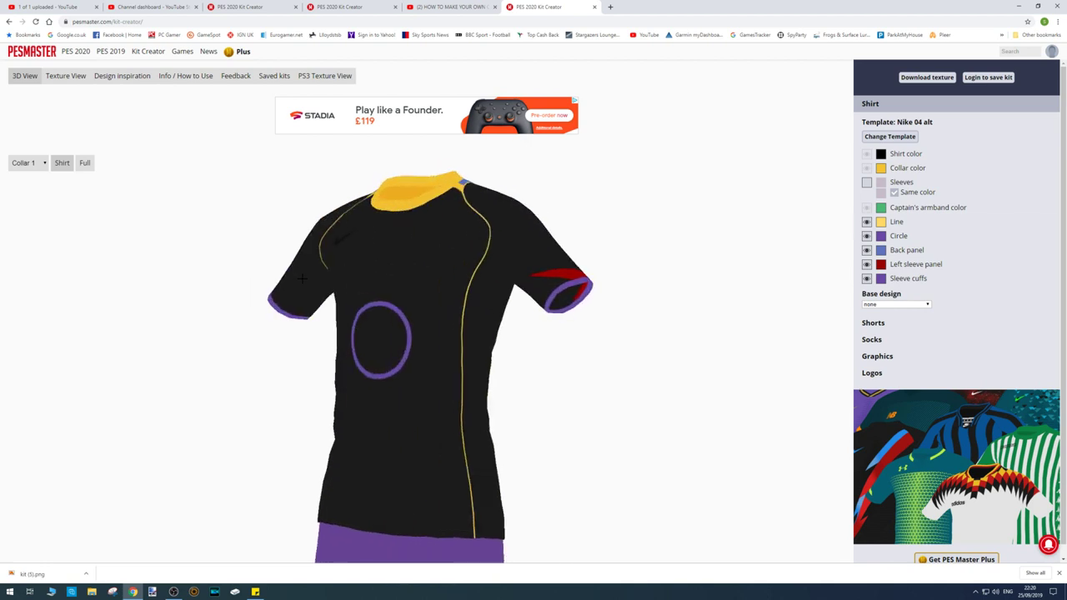
left_click(866, 264)
left_click_drag(471, 296, 513, 298)
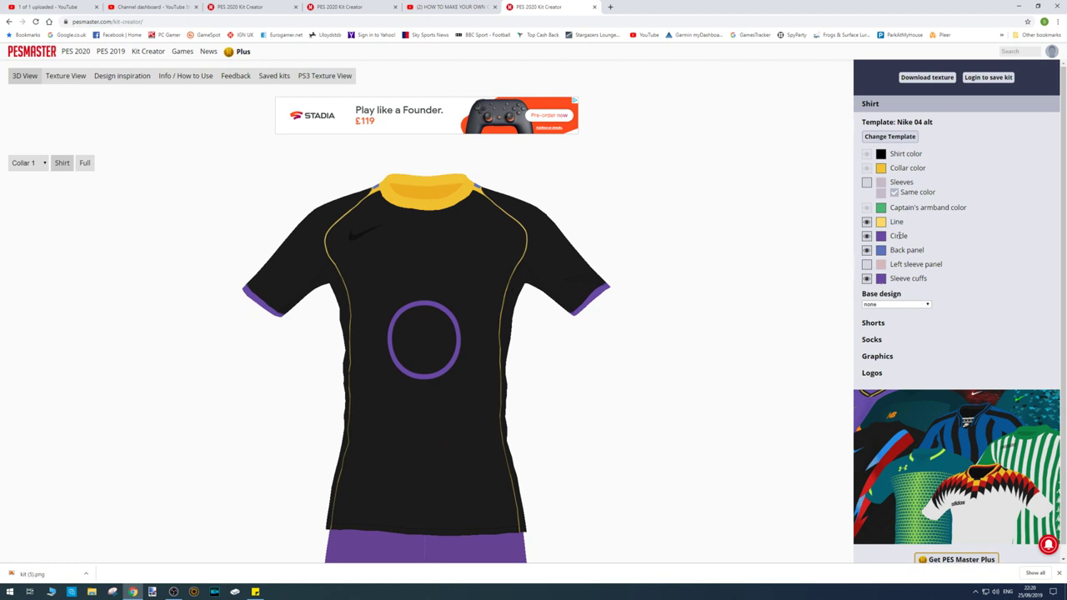
Step: Set the shorts color to black
left_click(882, 327)
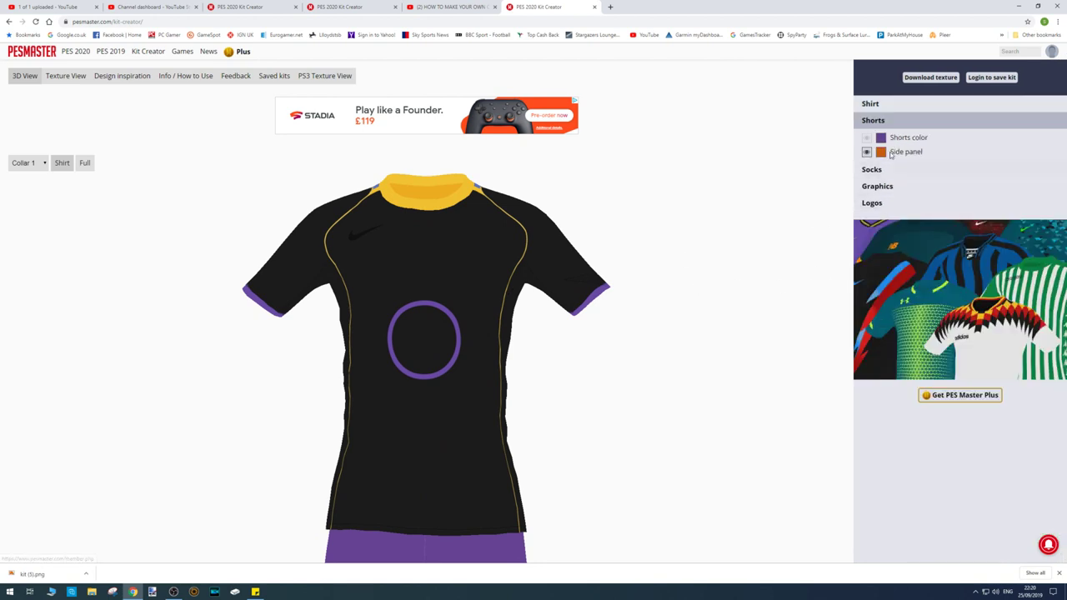
left_click(880, 138)
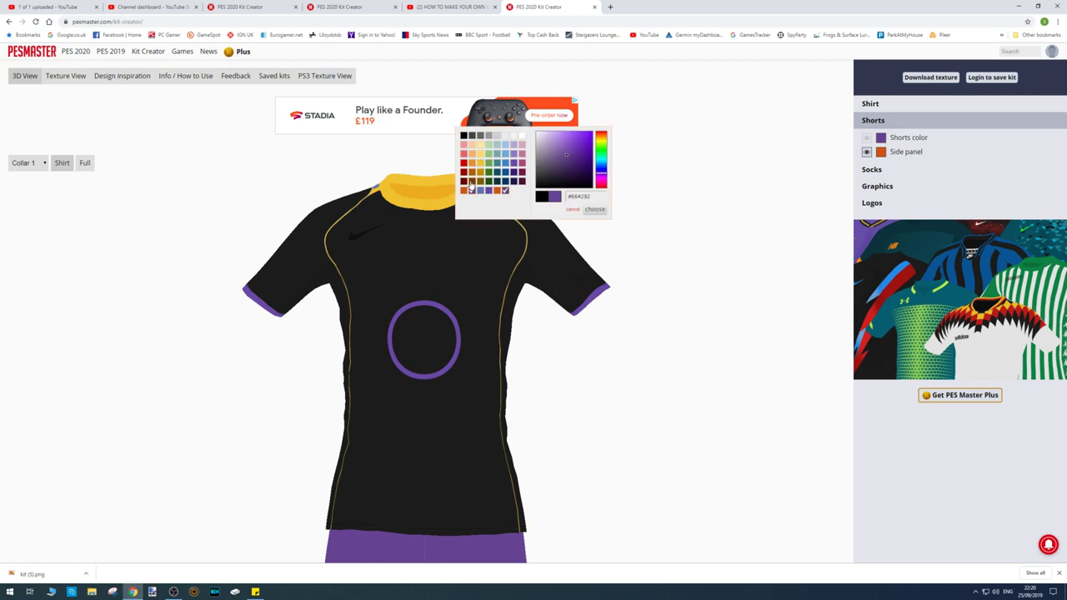
left_click(464, 135)
left_click(594, 209)
left_click_drag(529, 379, 508, 344)
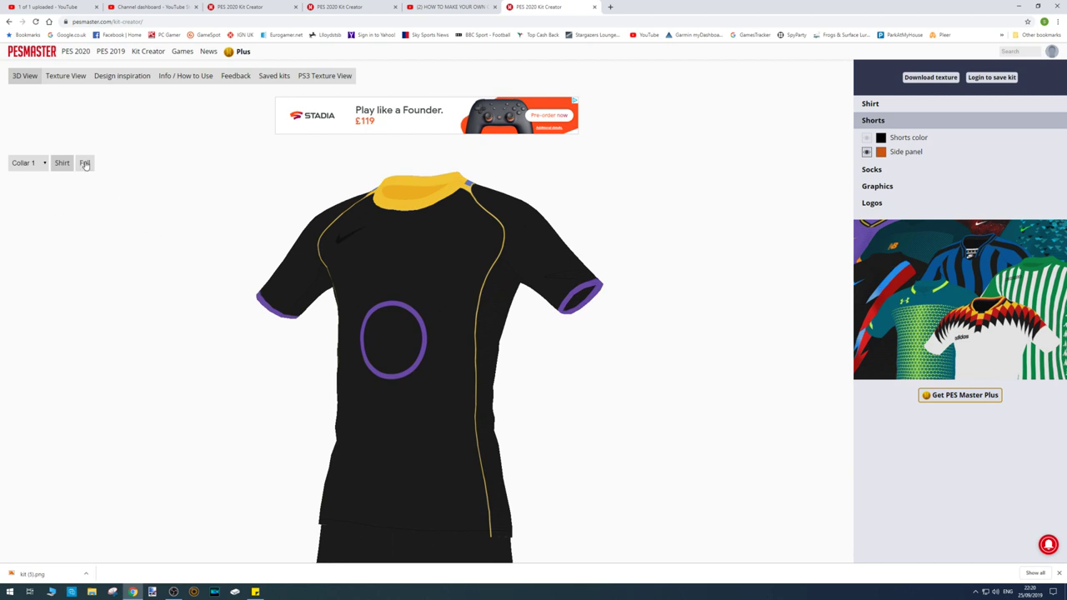
Step: Show the full kit on the model and set the socks color to black (#000000)
left_click(85, 164)
mouse_move(410, 257)
left_mouse_down()
mouse_move(474, 255)
mouse_move(365, 262)
mouse_move(476, 258)
mouse_move(417, 260)
left_mouse_up()
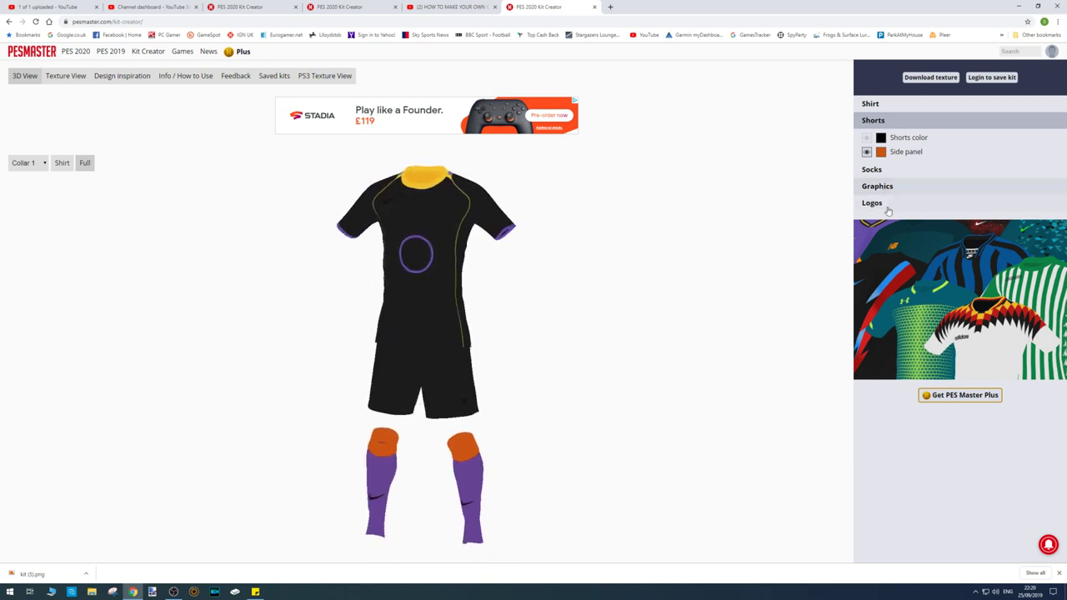
left_click(883, 170)
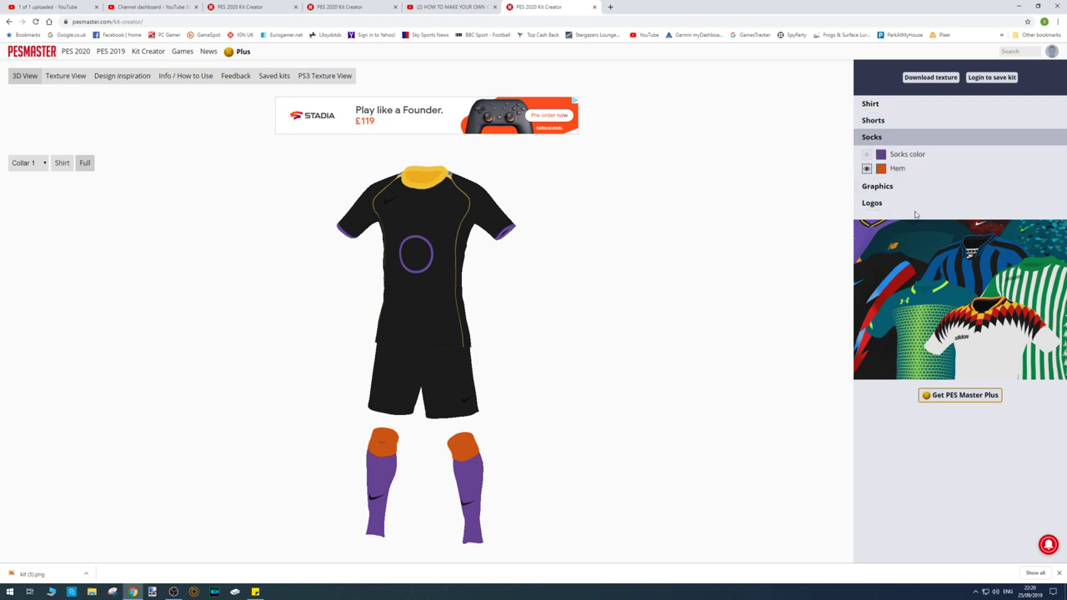
left_click(881, 155)
left_click(463, 135)
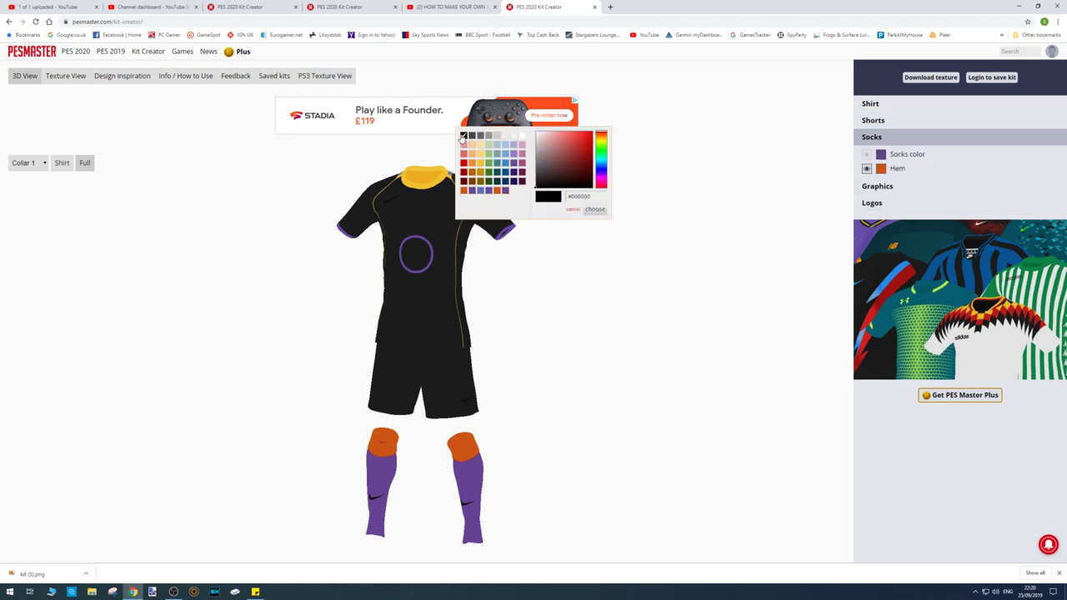
left_click(594, 209)
mouse_move(439, 342)
left_mouse_down()
mouse_move(488, 336)
mouse_move(439, 338)
left_mouse_up()
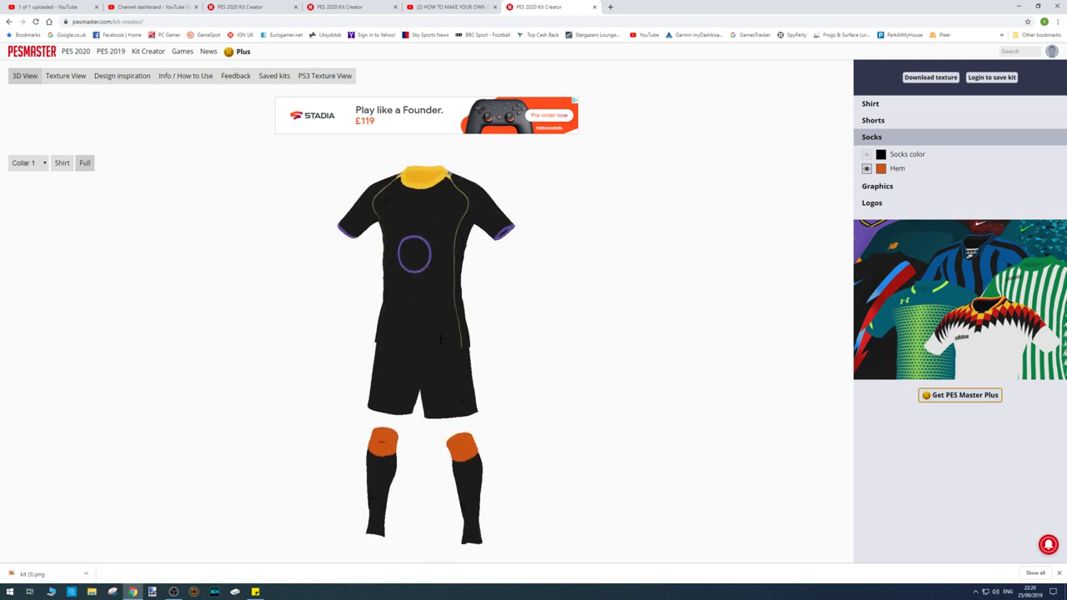
Step: Upload transparent-smaller-green.png from the SpoonyPizzas Logo folder as the sponsor logo and set its size to 173
left_click(890, 189)
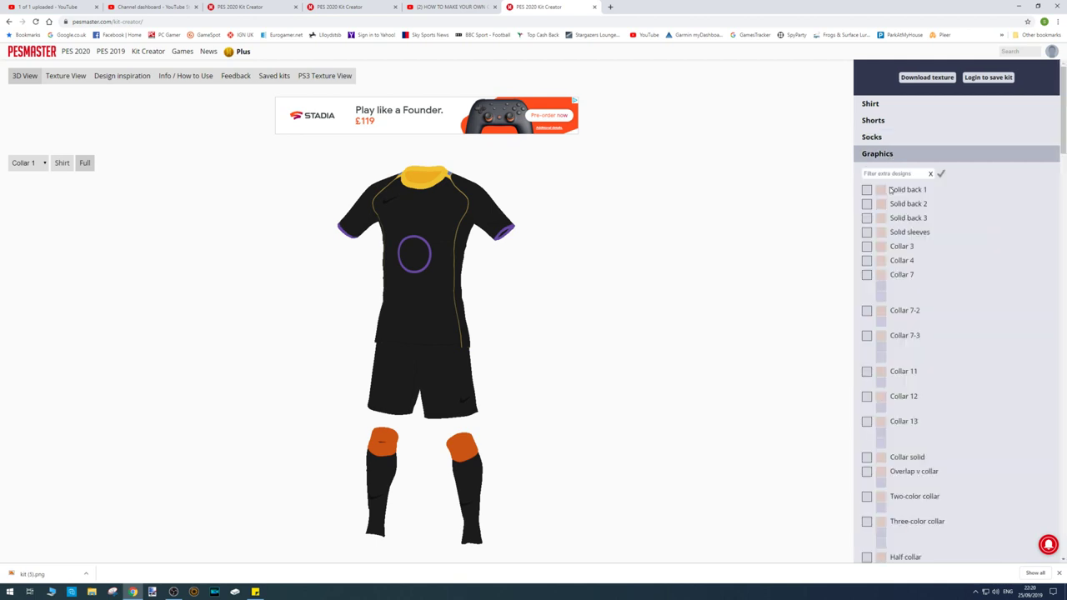
left_click(881, 139)
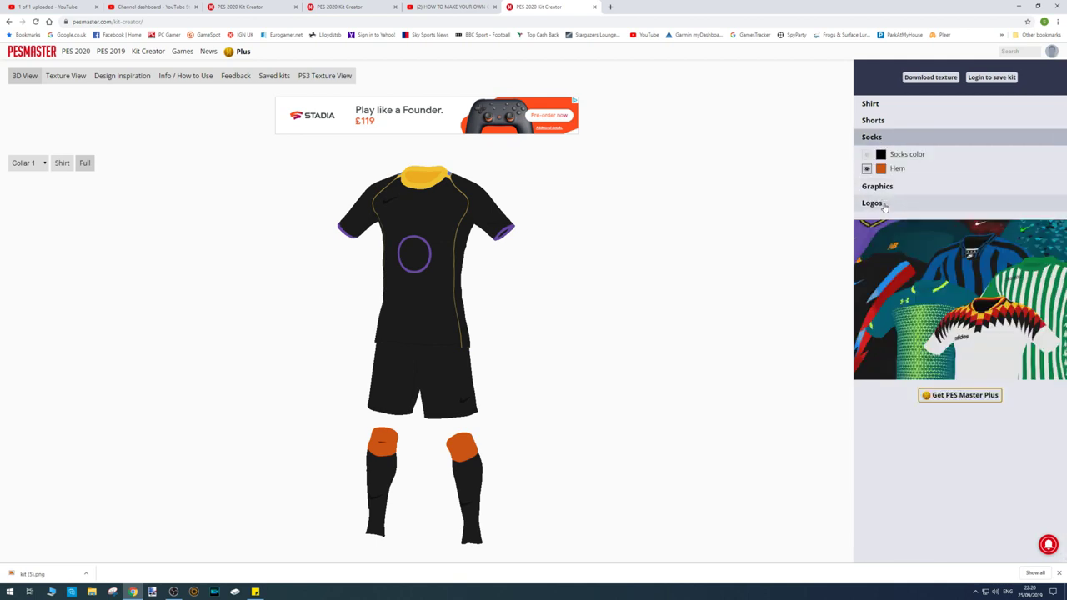
left_click(872, 203)
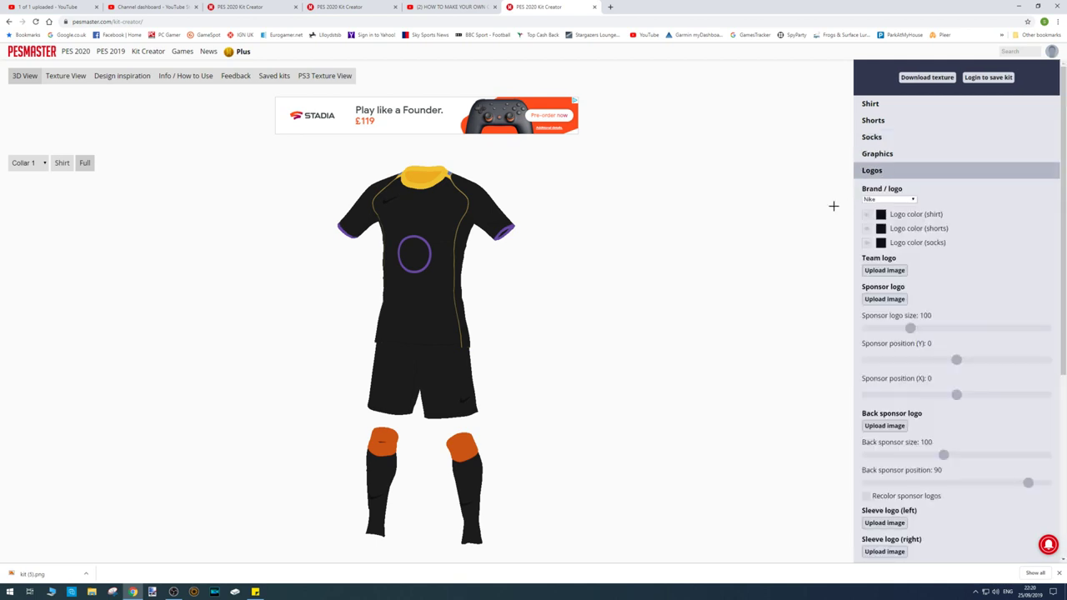
left_click(888, 302)
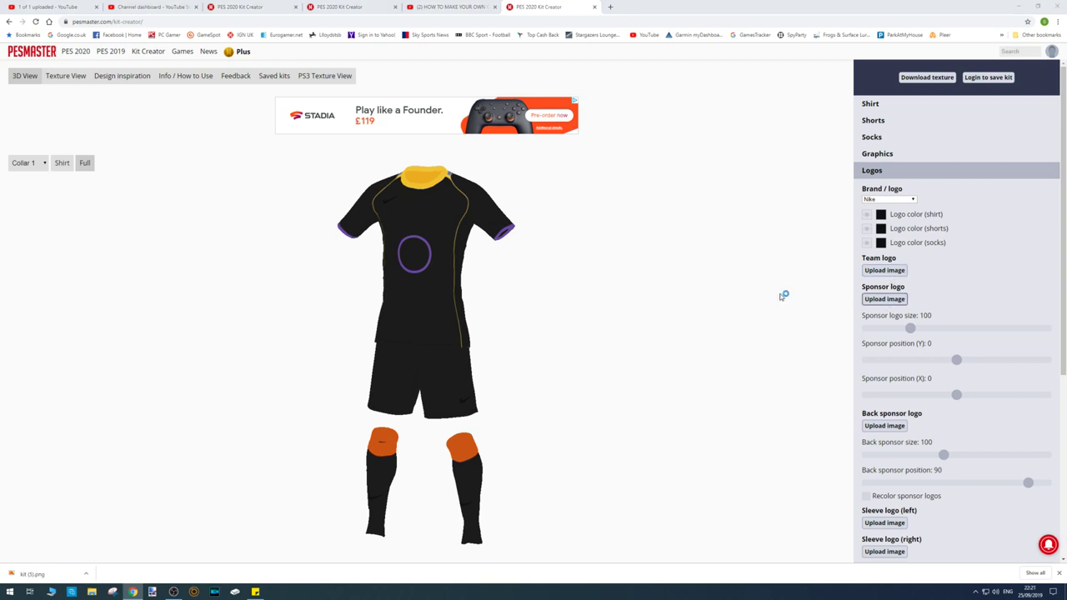
scroll(441, 154, "down", 2)
scroll(448, 159, "down", 2)
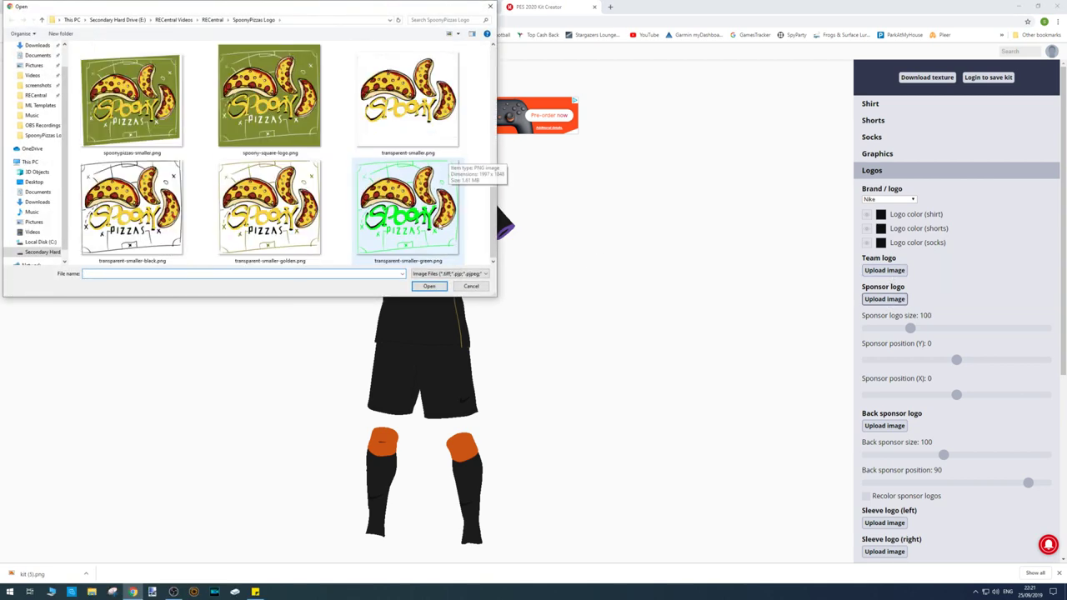
left_click(388, 229)
left_click(428, 286)
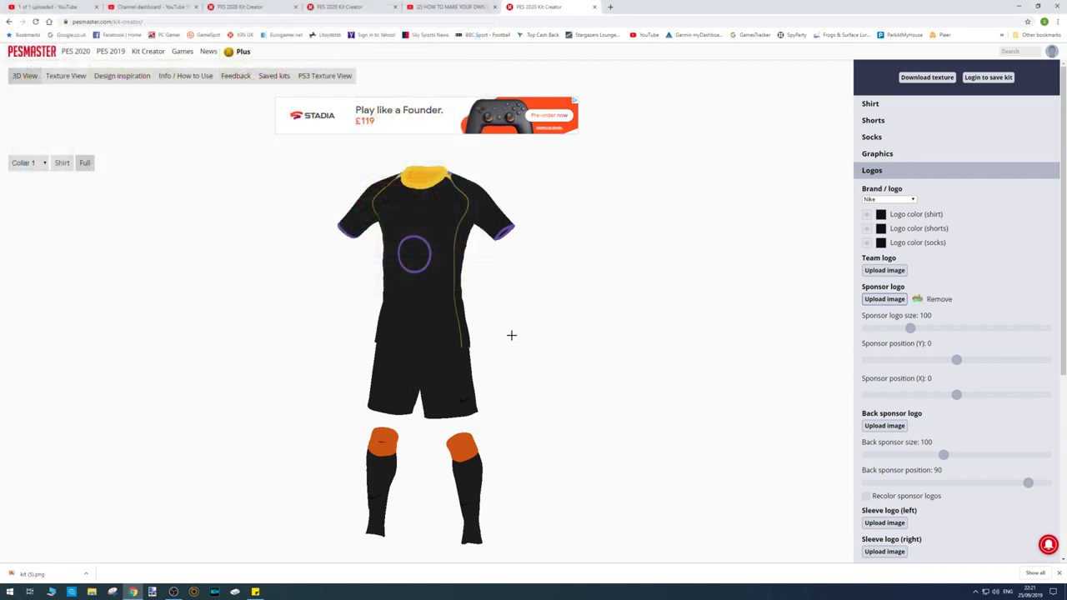
left_click_drag(909, 328, 949, 329)
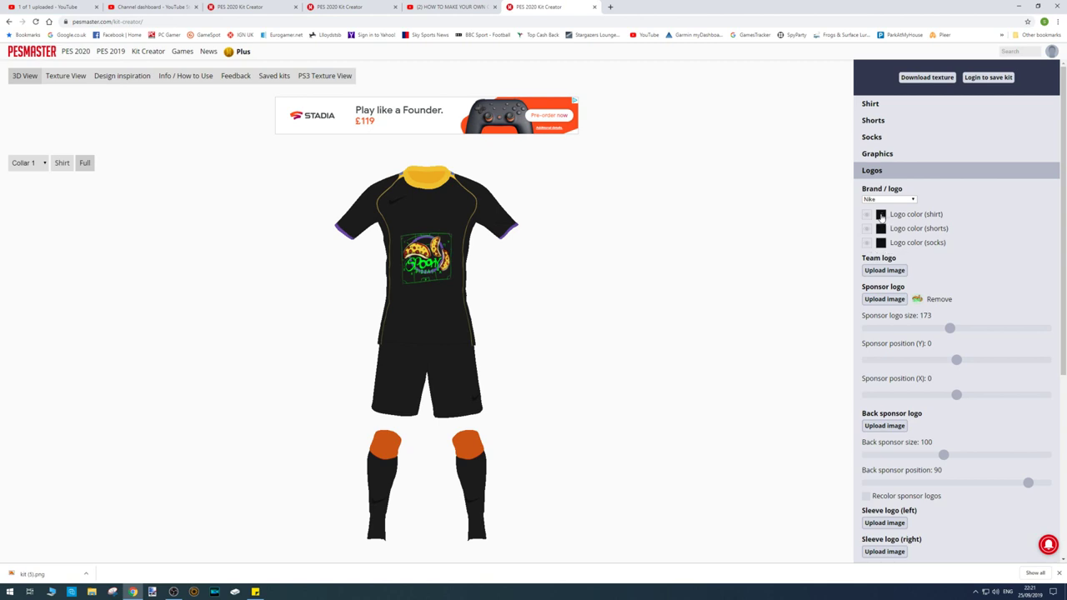
Step: Set the Nike logo color on both the shirt and the shorts to yellow
left_click(880, 214)
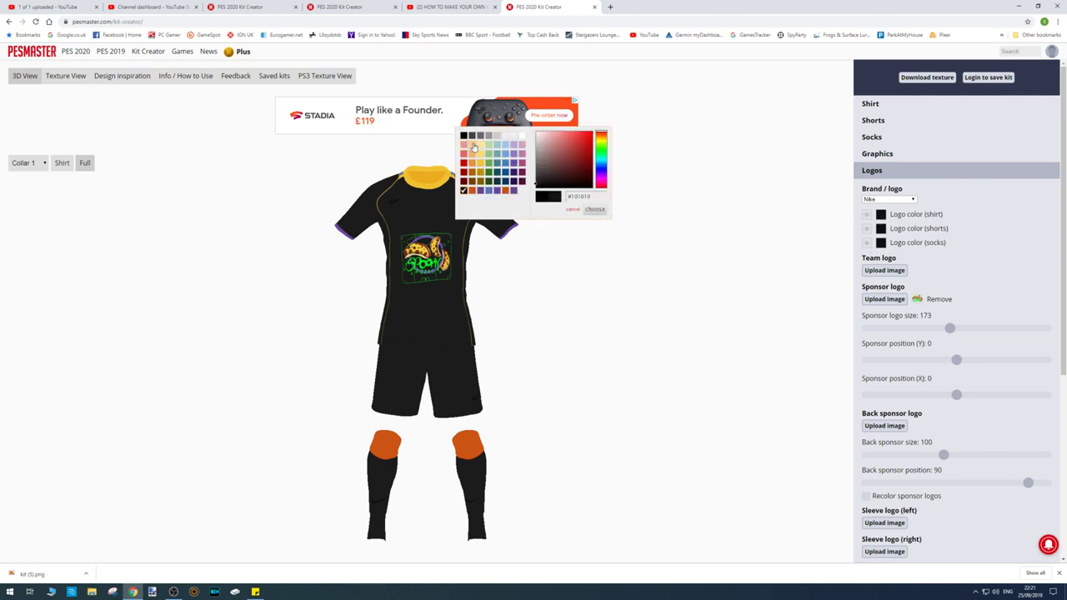
left_click(480, 163)
left_click(594, 209)
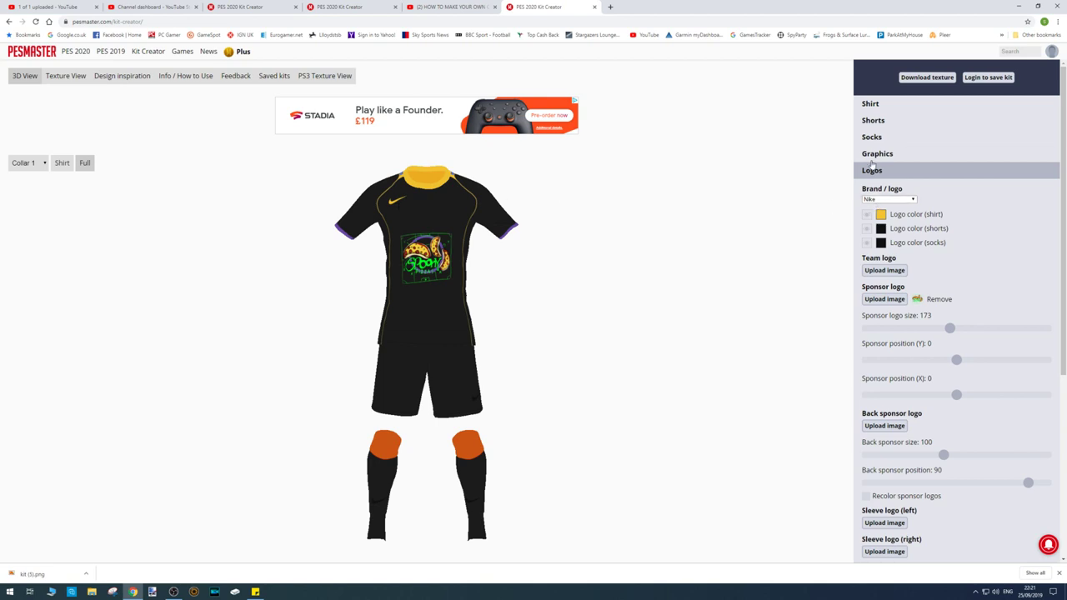
left_click(881, 230)
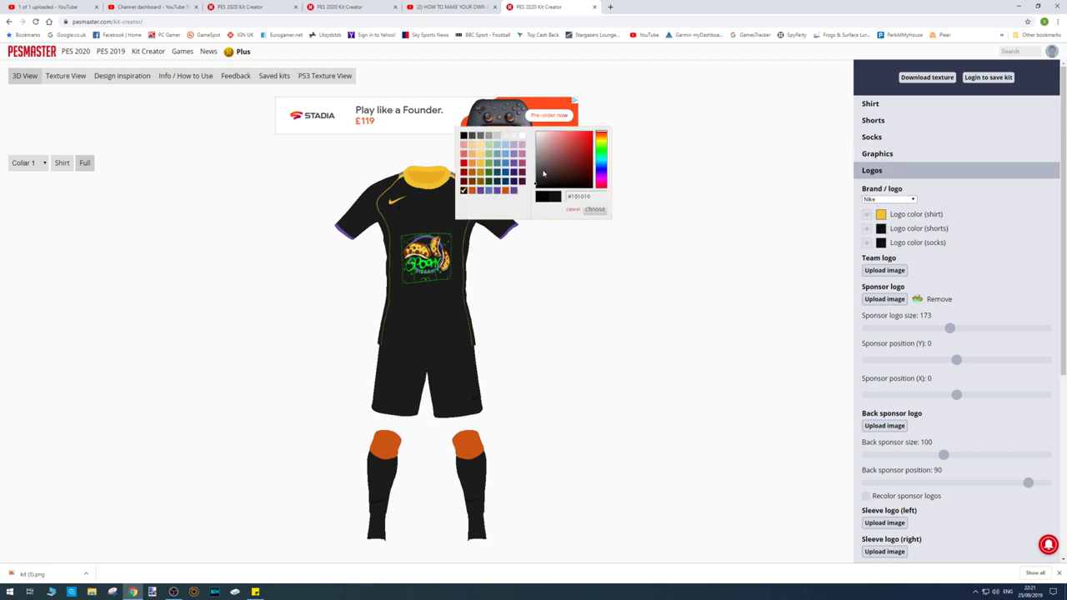
left_click(481, 168)
left_click(594, 208)
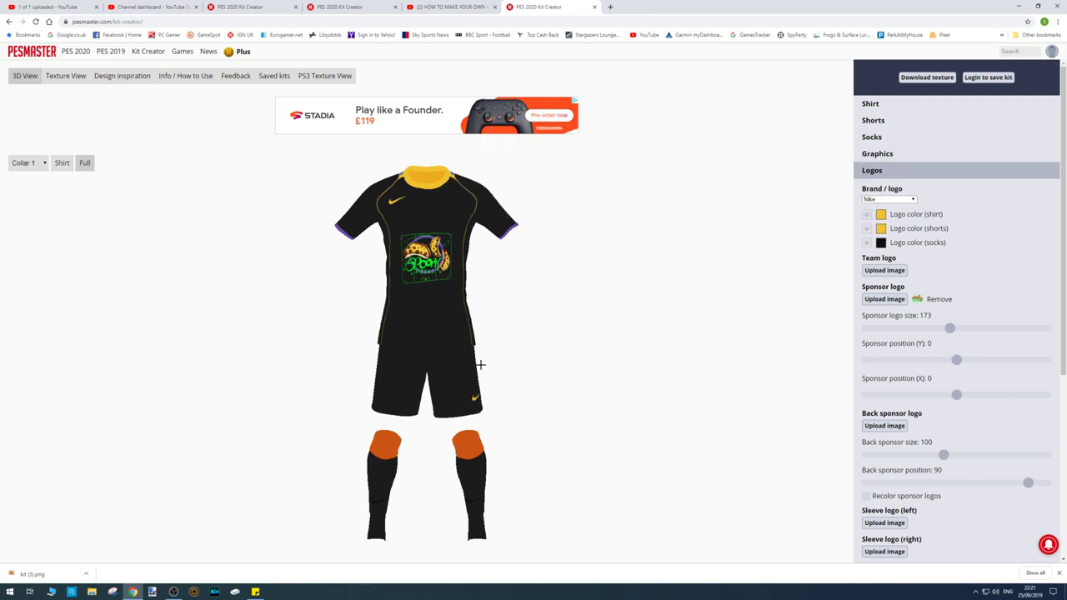
mouse_move(467, 407)
left_mouse_down()
mouse_move(443, 406)
mouse_move(470, 404)
left_mouse_up()
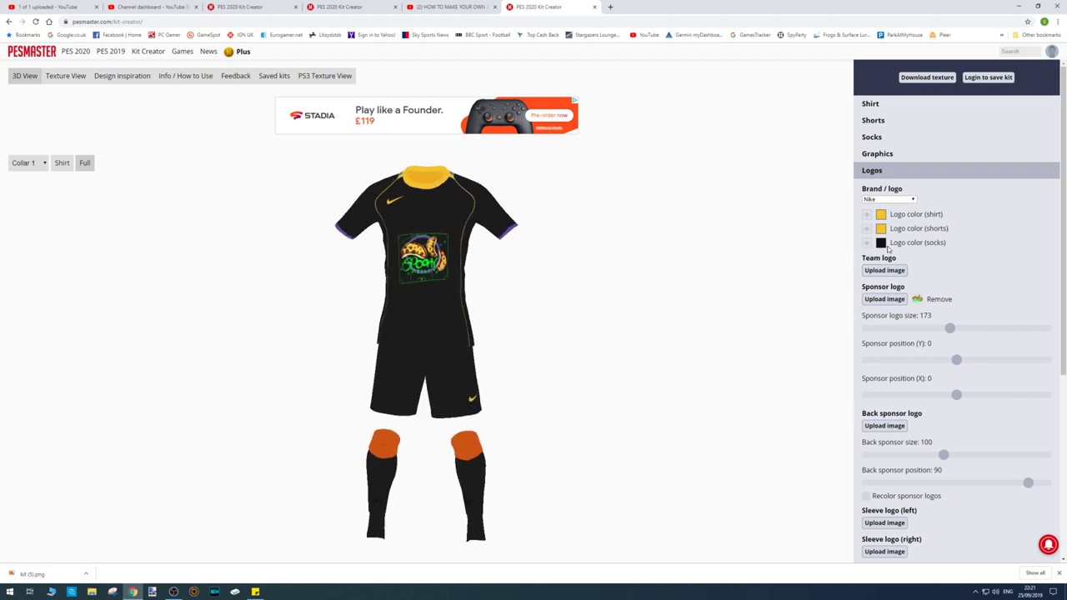
Step: Preview the Checkers 1, 2, 3 and 4 graphics on the shirt one at a time, turning each off again
left_click(885, 159)
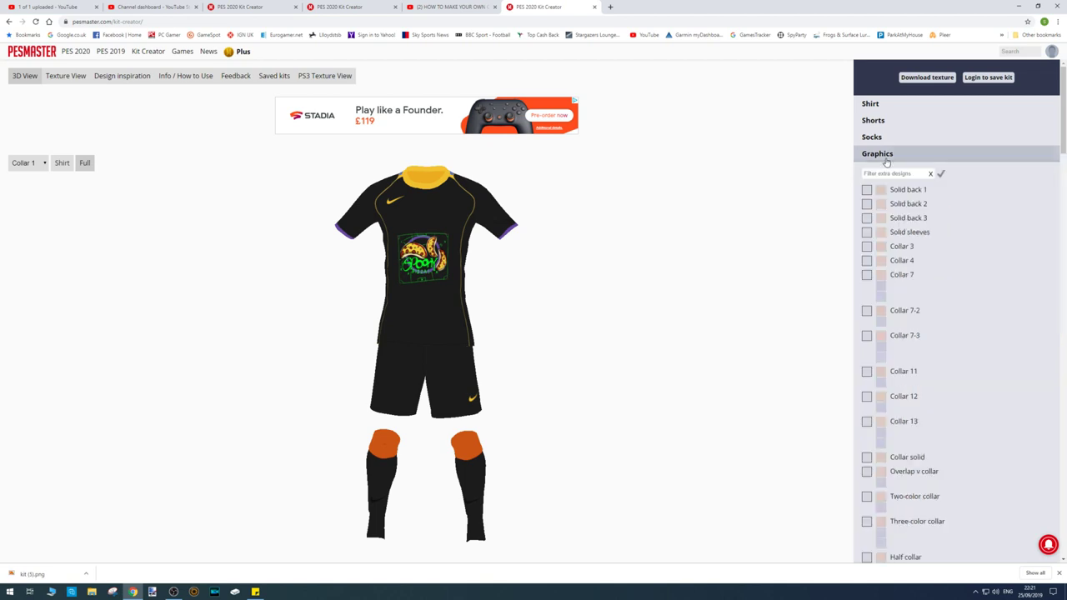
left_click_drag(1061, 146, 1063, 245)
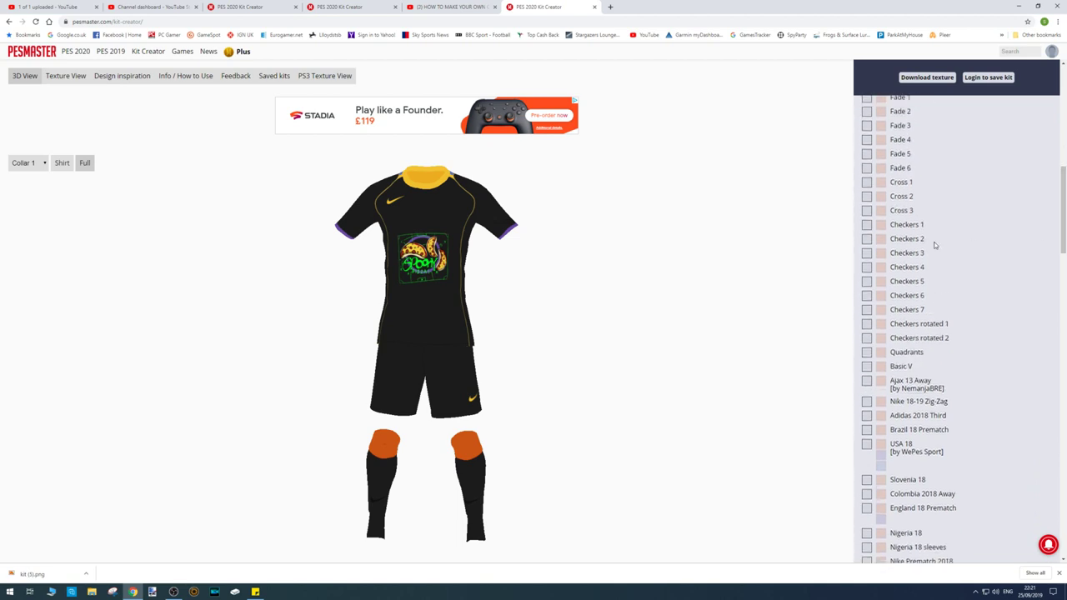
left_click(867, 226)
left_click(866, 226)
left_click(867, 239)
left_click(867, 240)
left_click(867, 254)
left_click(867, 254)
left_click(867, 268)
left_click(866, 268)
Step: Add the England 18 Prematch graphic to the shirt and set its first color to dark gold (#bf9000)
left_click_drag(1065, 246, 1063, 273)
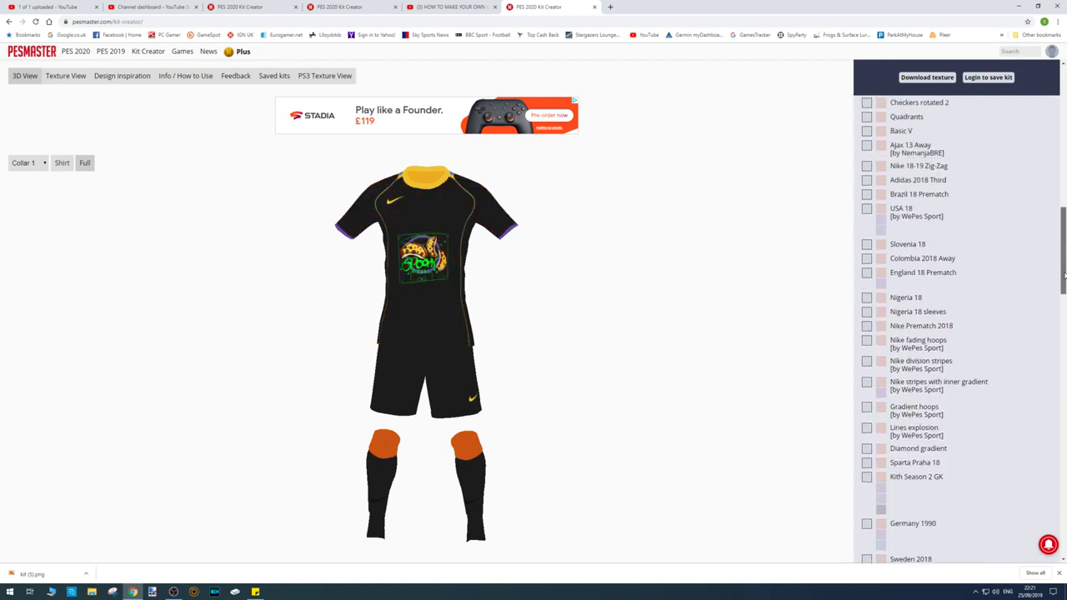
left_click(867, 273)
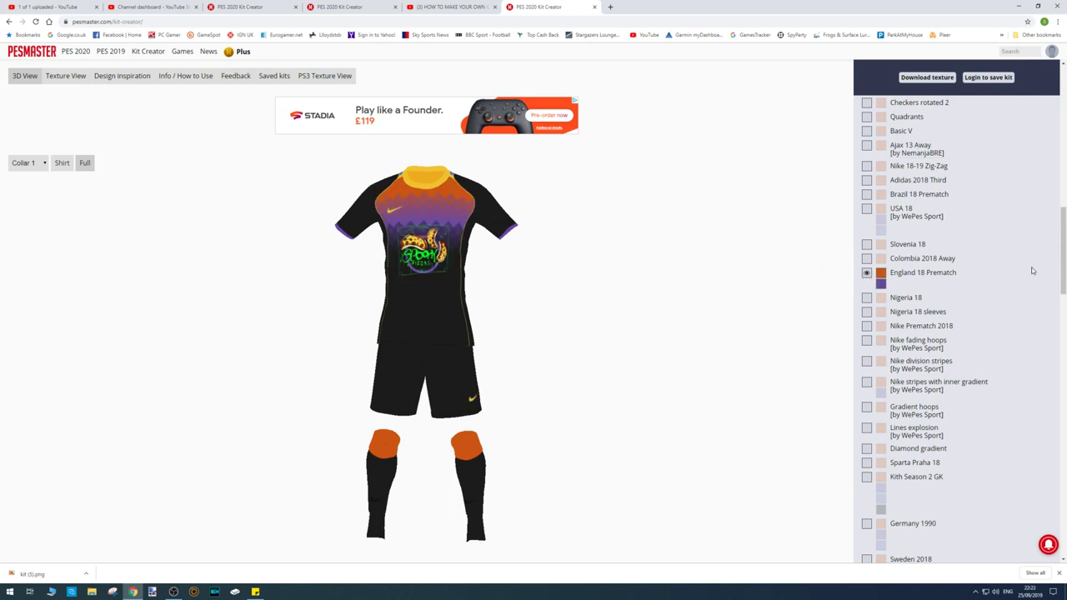
left_click(881, 274)
left_click(480, 179)
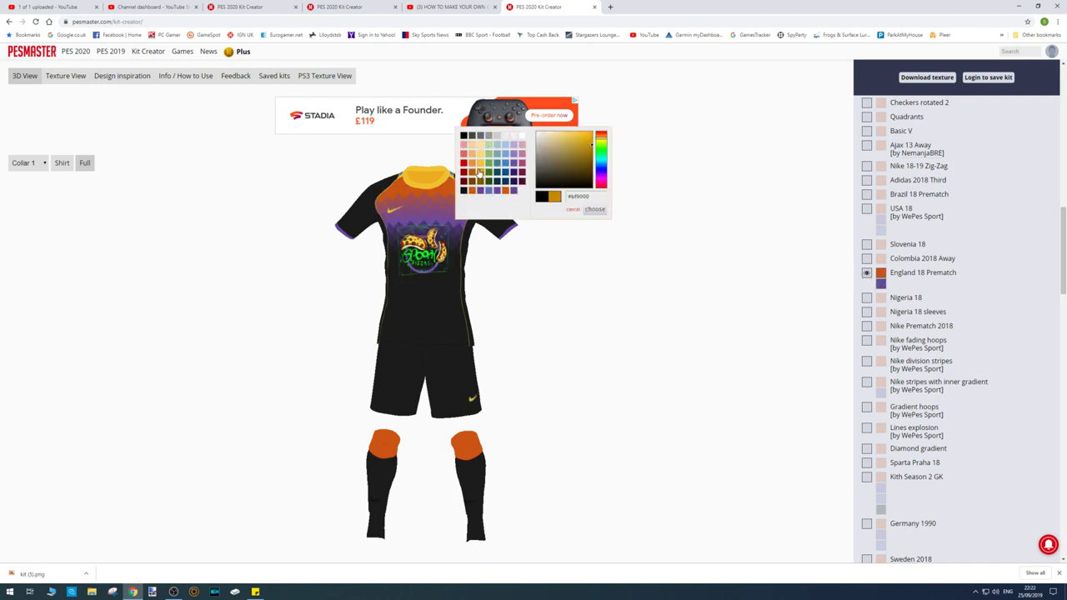
left_click(594, 209)
left_click_drag(437, 277, 551, 272)
Step: Add the Flowers graphic to the shirt and set its color to a light, muted red
scroll(902, 310, "down", 7)
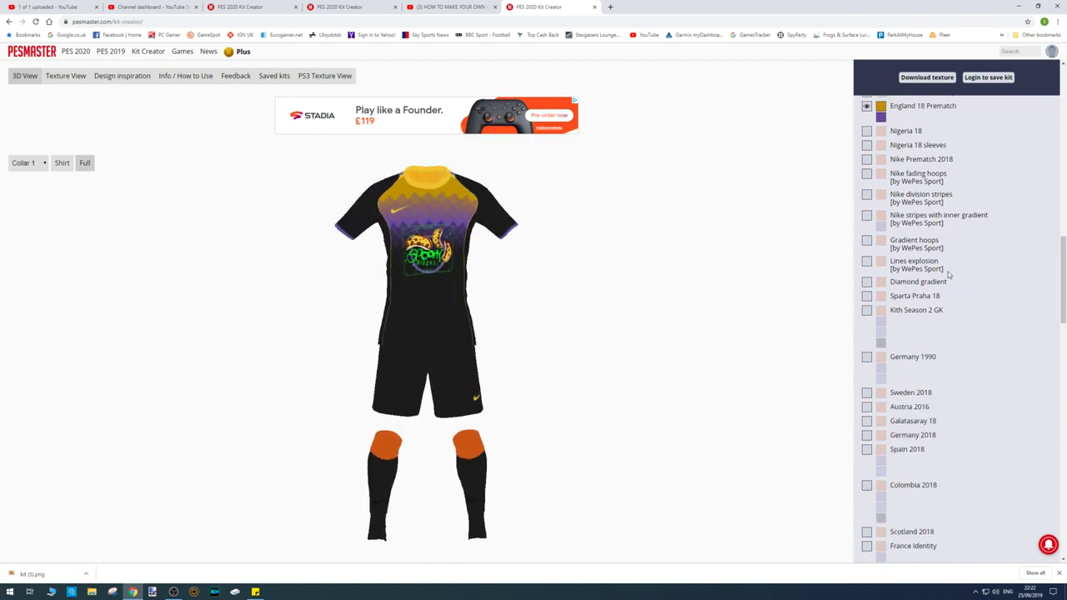
scroll(917, 296, "down", 1)
scroll(883, 298, "up", 1)
left_click(867, 278)
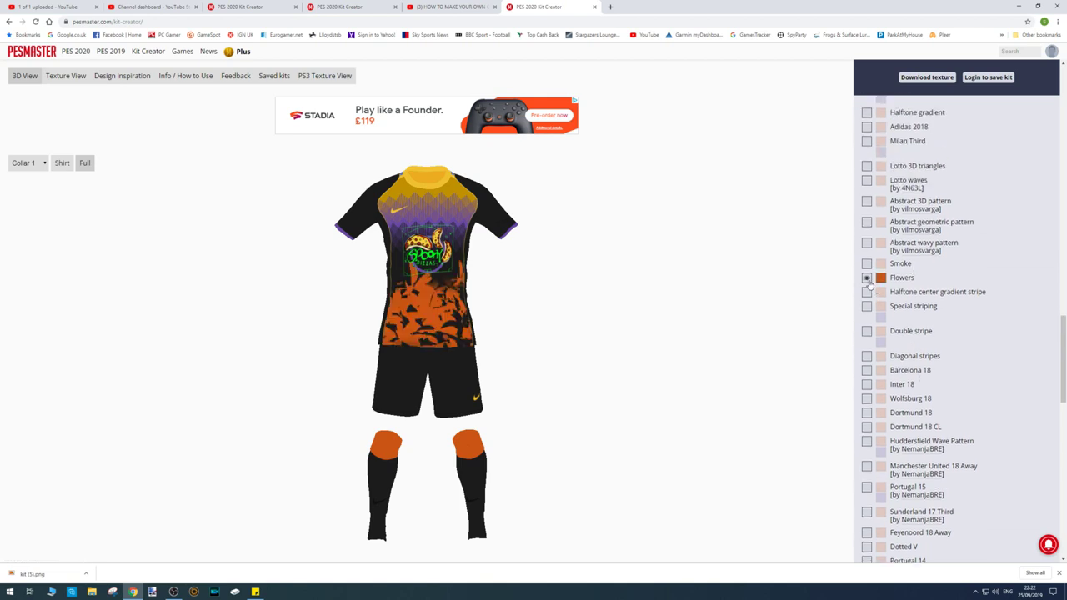
left_click(880, 278)
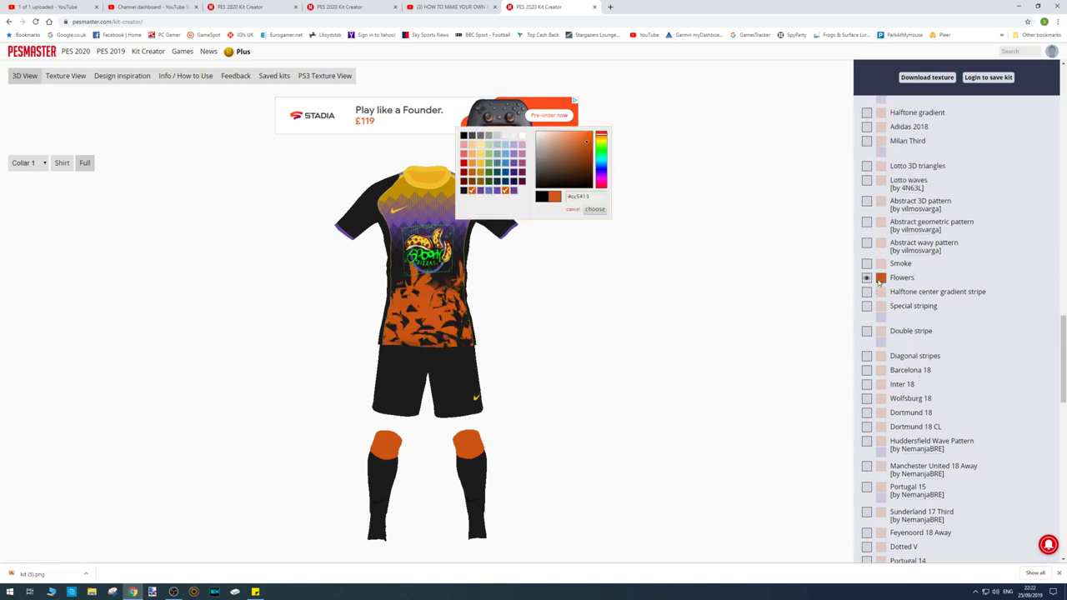
left_click(464, 164)
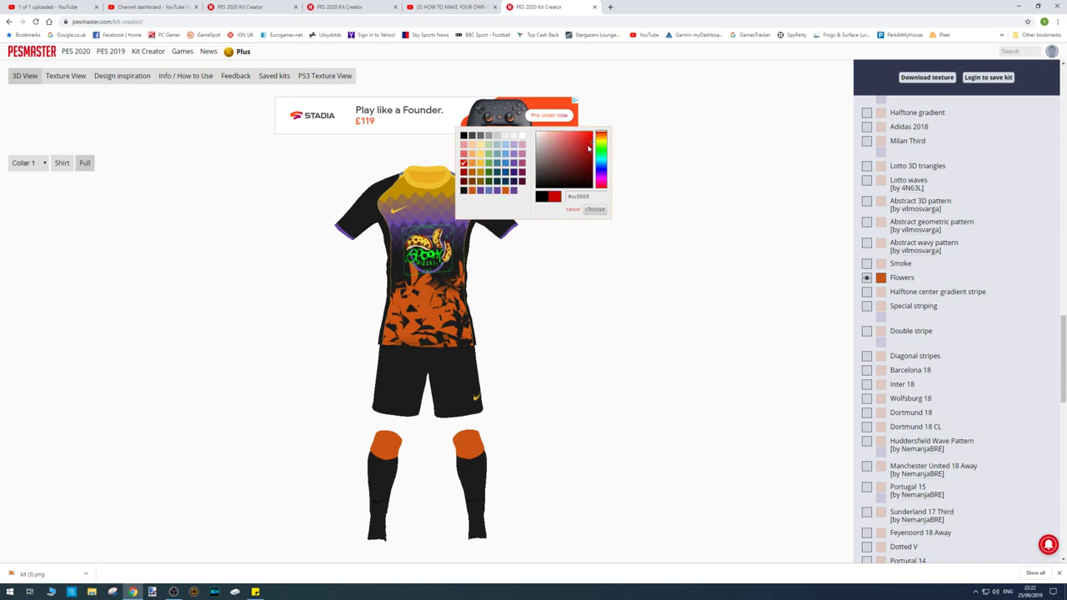
left_click(570, 144)
left_click(594, 210)
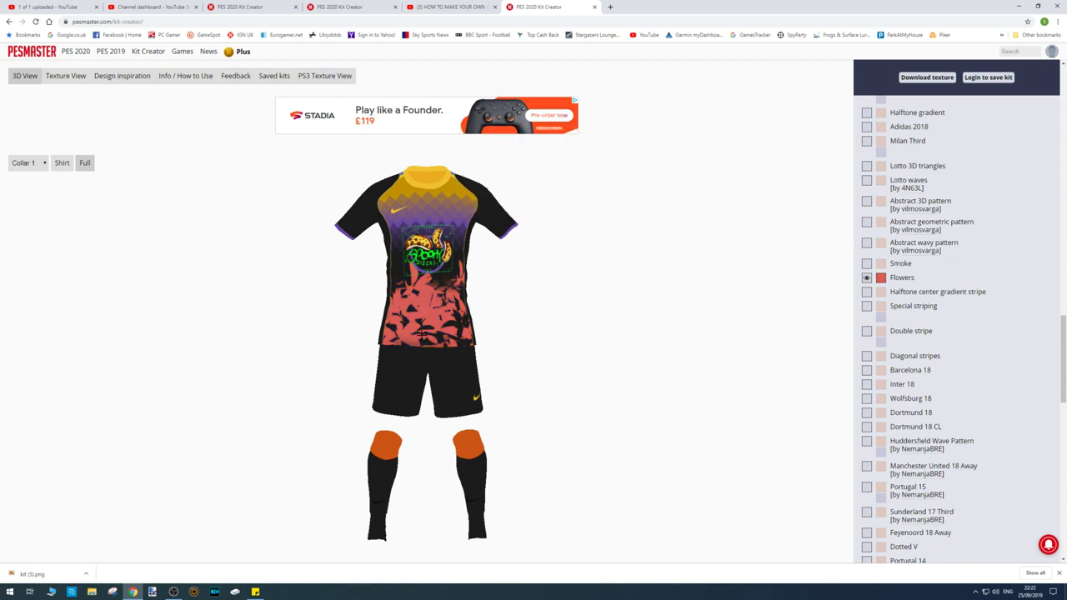
Step: Preview Shorts halftone gradient, gradient 2 and gradient 3 on the shorts, turning each off again
scroll(956, 358, "down", 5)
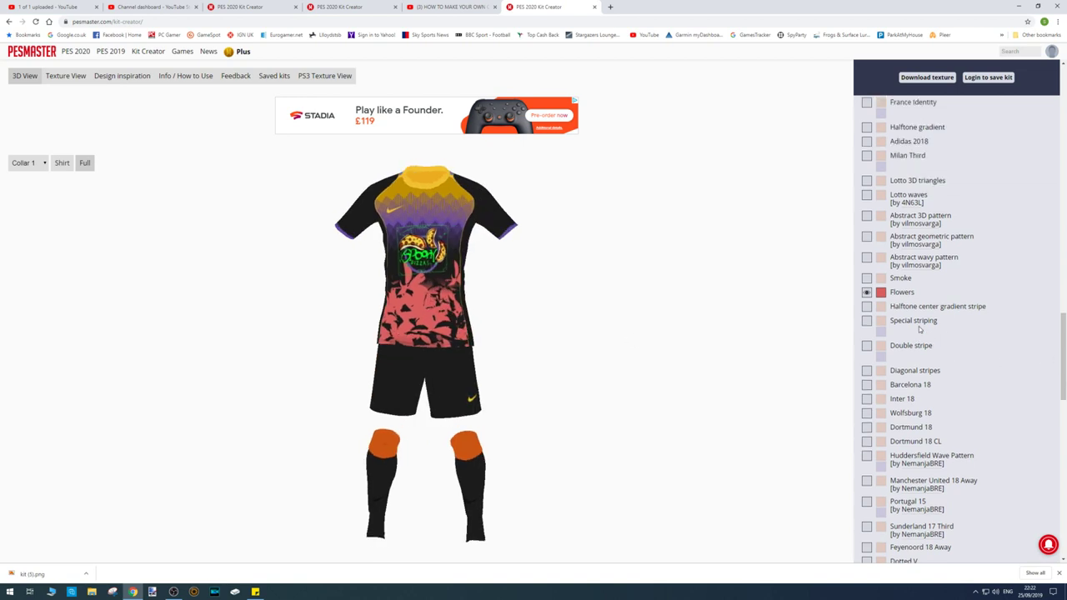
scroll(888, 362, "down", 5)
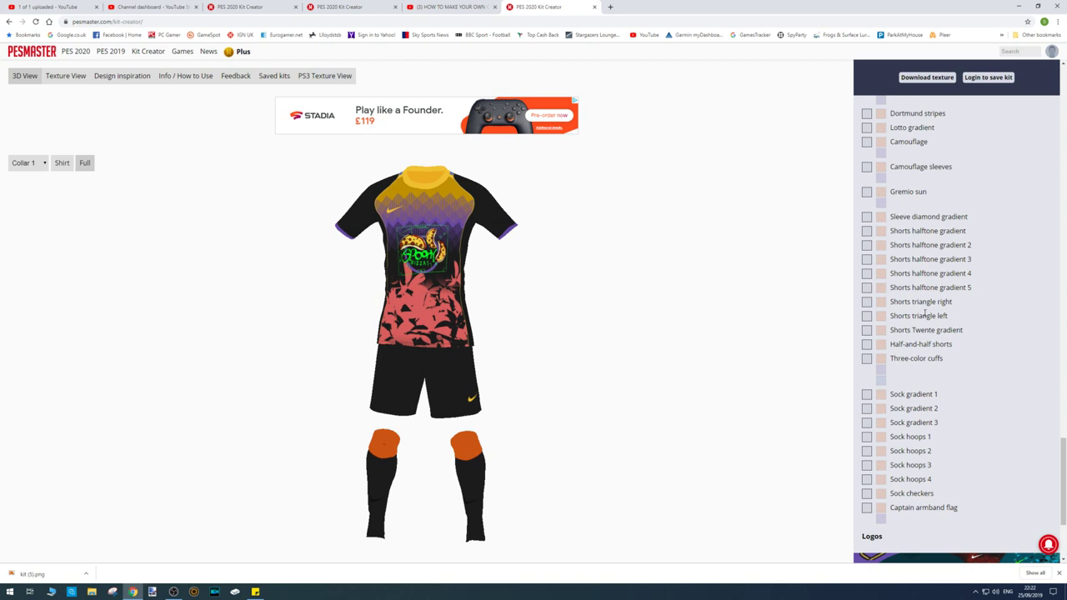
left_click(866, 245)
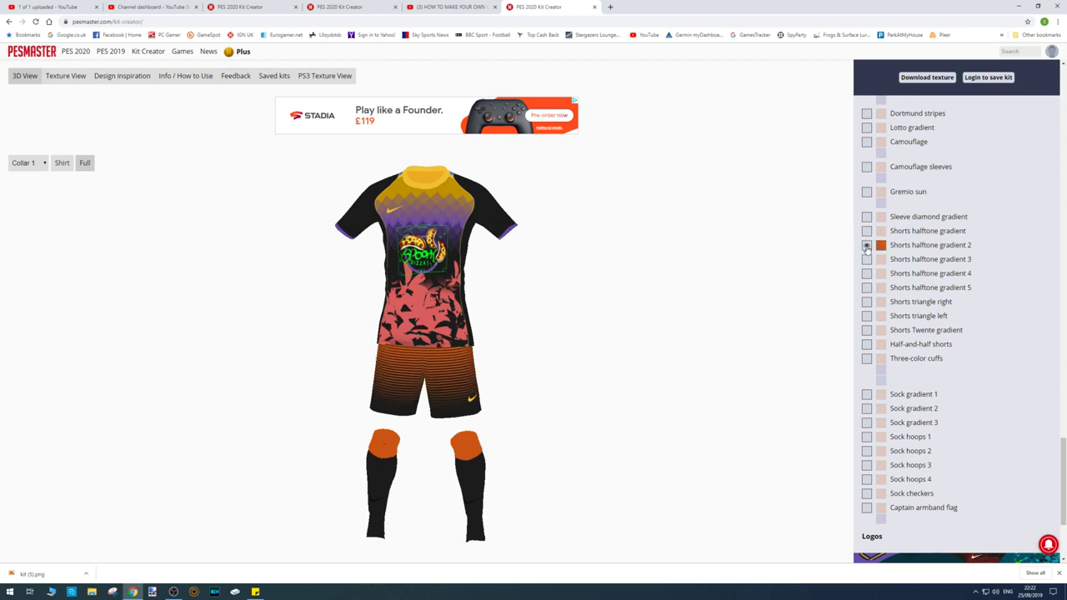
left_click(866, 245)
left_click(867, 259)
left_click(867, 259)
left_click(867, 260)
left_click(867, 260)
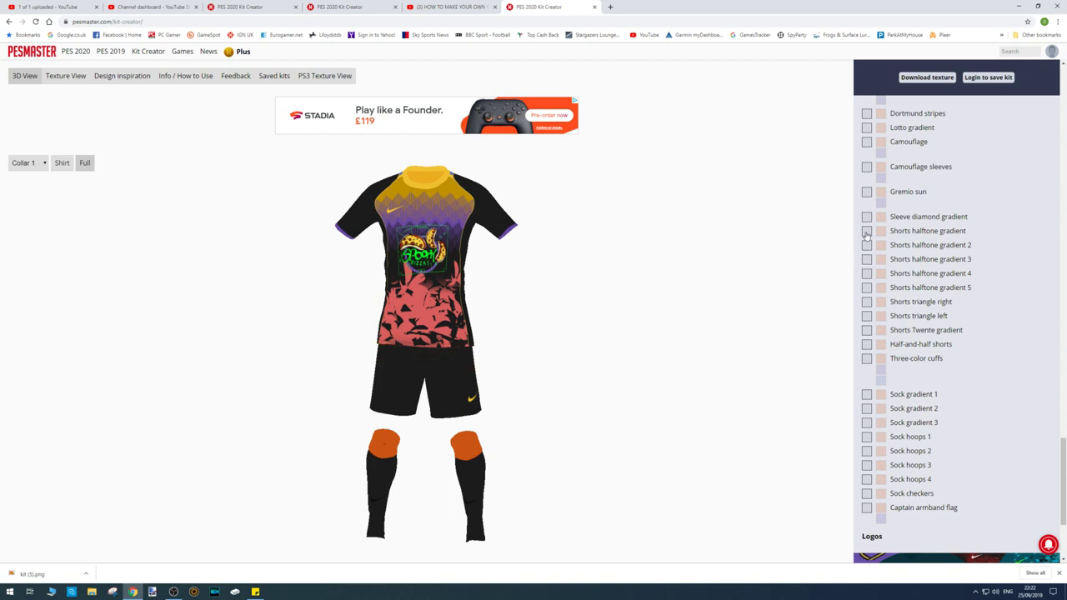
left_click(867, 231)
left_click(867, 245)
left_click(867, 246)
Step: Download the finished kit texture and open the downloaded image
scroll(913, 390, "down", 2)
scroll(917, 379, "up", 3)
scroll(893, 360, "up", 10)
scroll(901, 374, "up", 10)
mouse_move(426, 292)
left_mouse_down()
mouse_move(325, 291)
mouse_move(433, 291)
left_mouse_up()
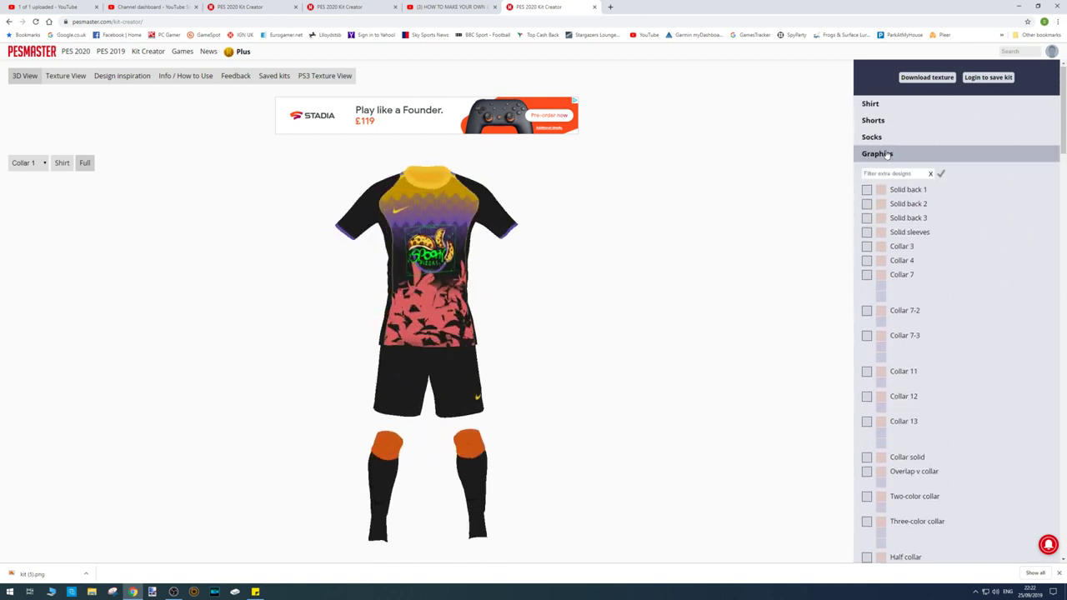
left_click(923, 80)
left_click(36, 576)
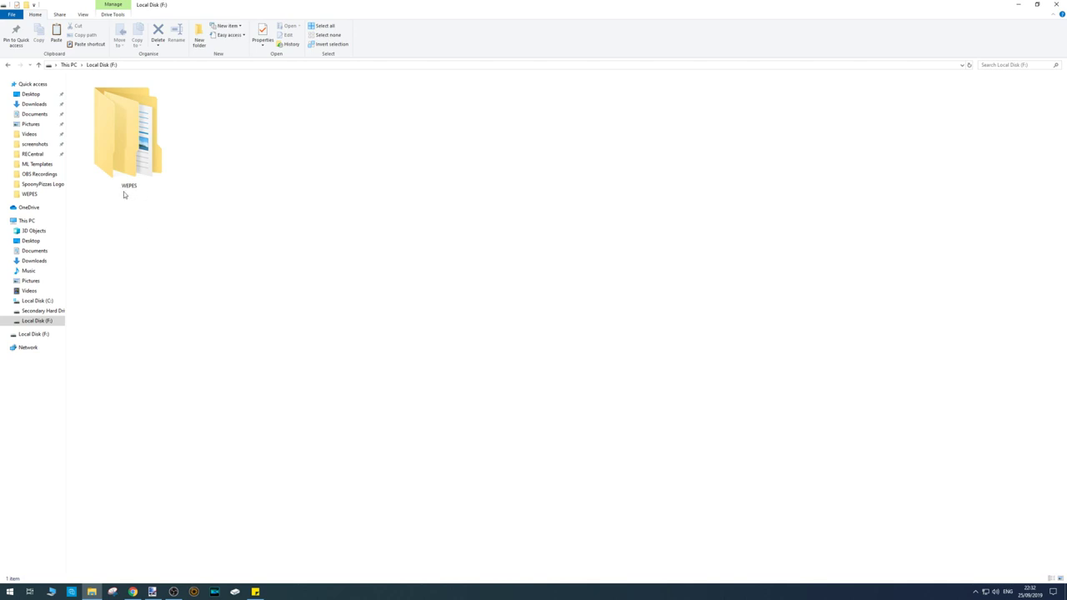
Step: Delete all the league and competition folders inside the WEPES folder on Local Disk (F:)
double_click(107, 154)
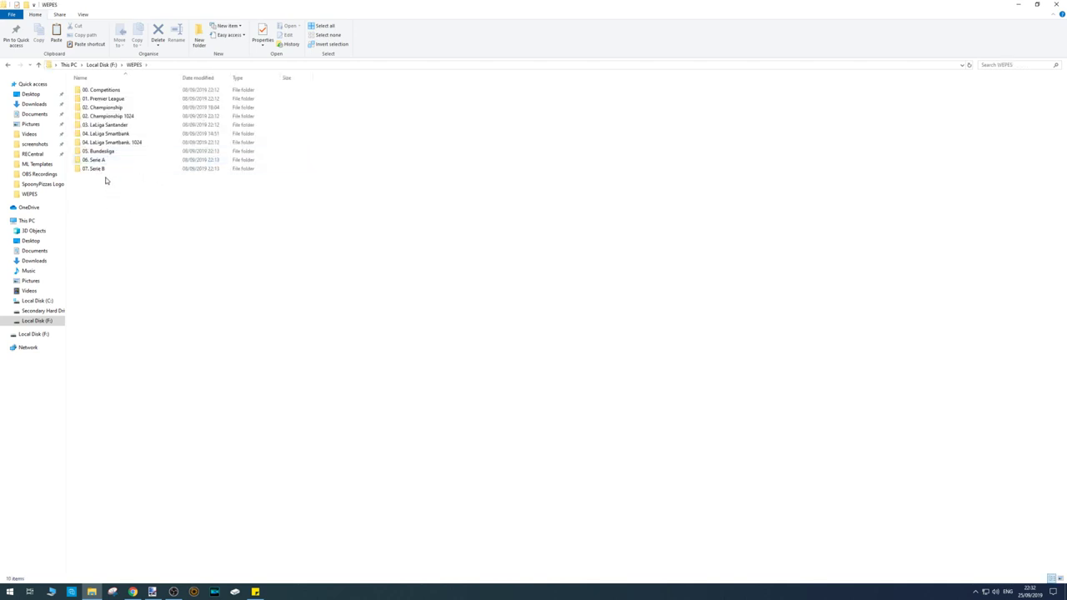
left_click_drag(103, 179, 96, 92)
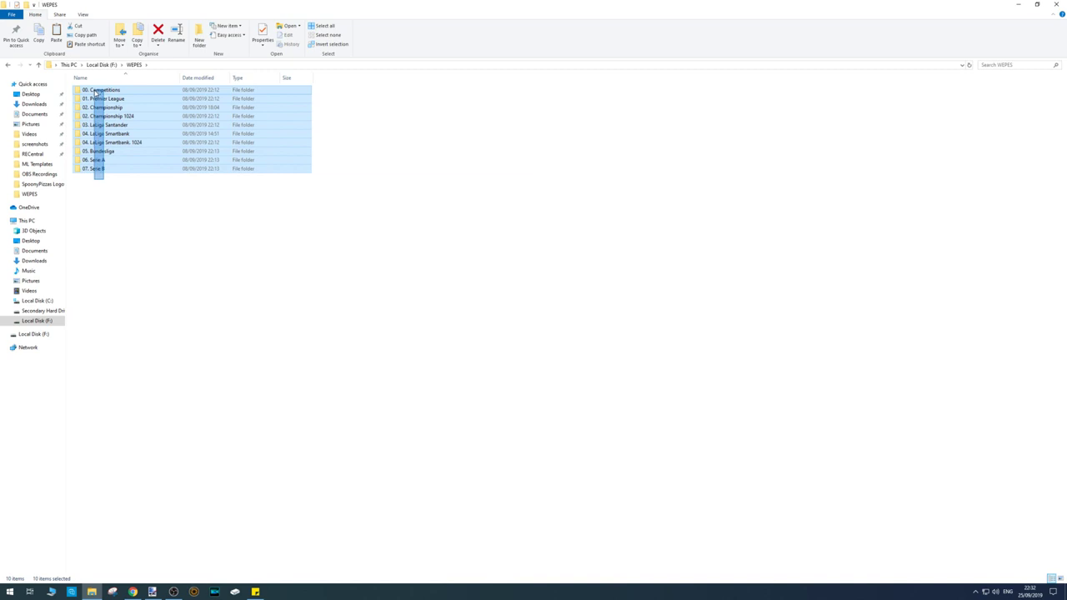
left_click_drag(97, 92, 97, 92)
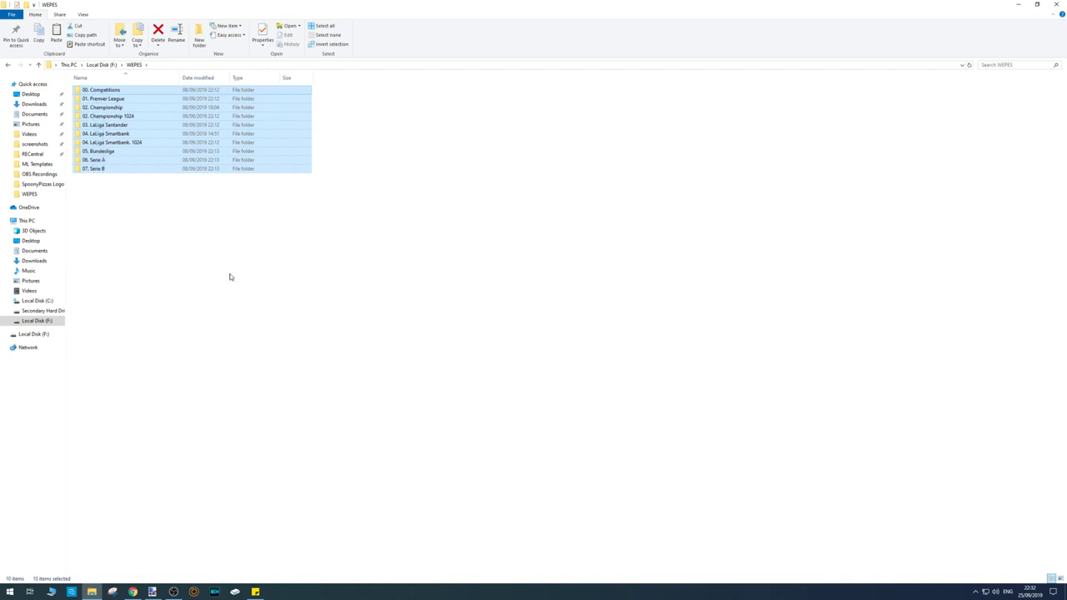
key("Delete")
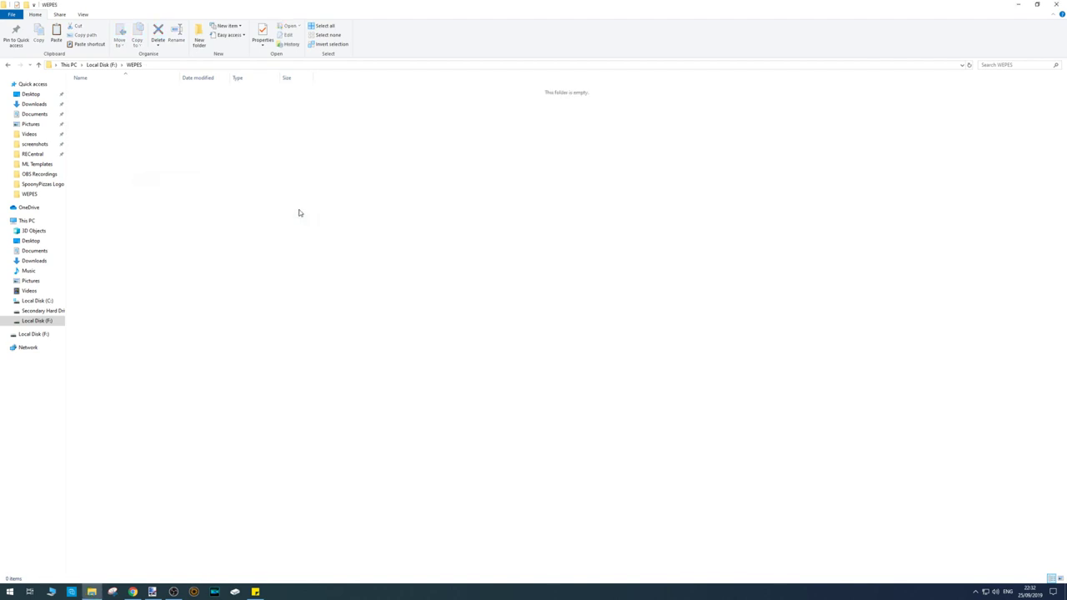
Step: Copy kit (1).png through kit (5).png from the Downloads folder
left_click(37, 320)
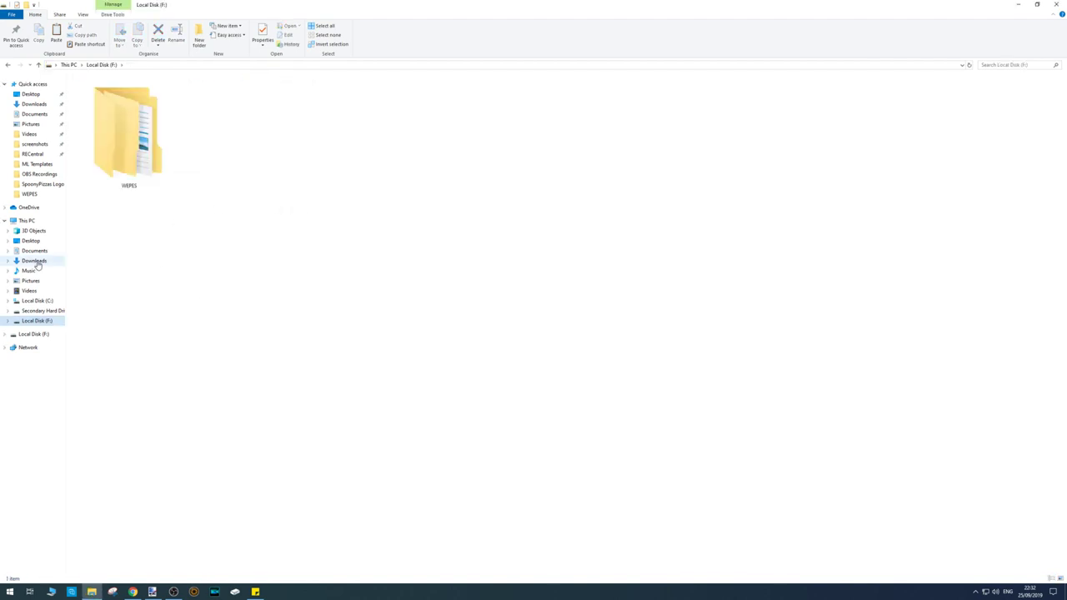
left_click(34, 261)
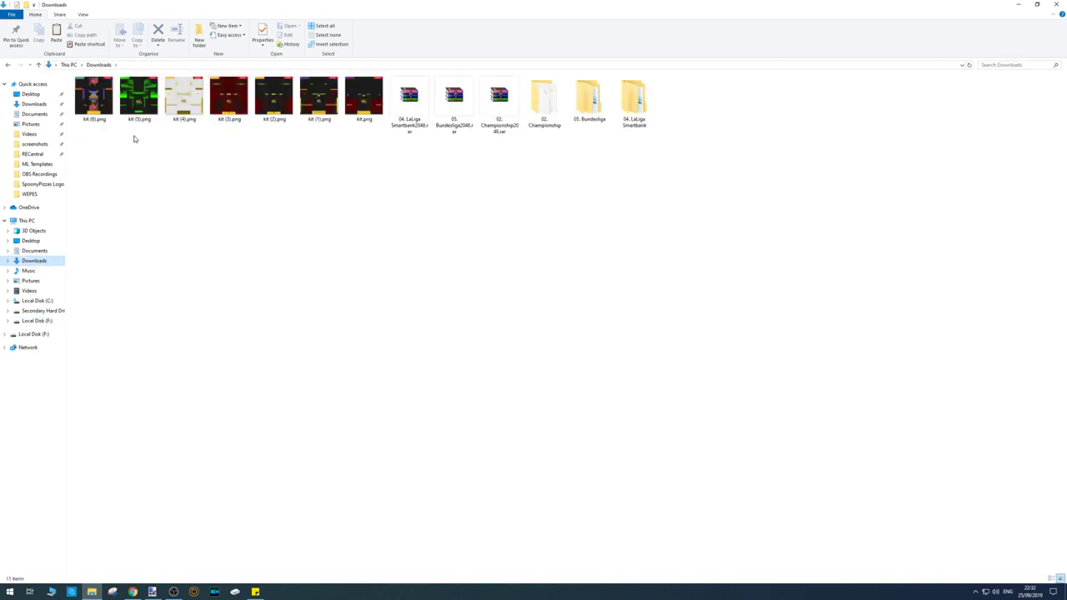
left_click_drag(134, 135, 319, 86)
right_click(319, 86)
left_click(353, 253)
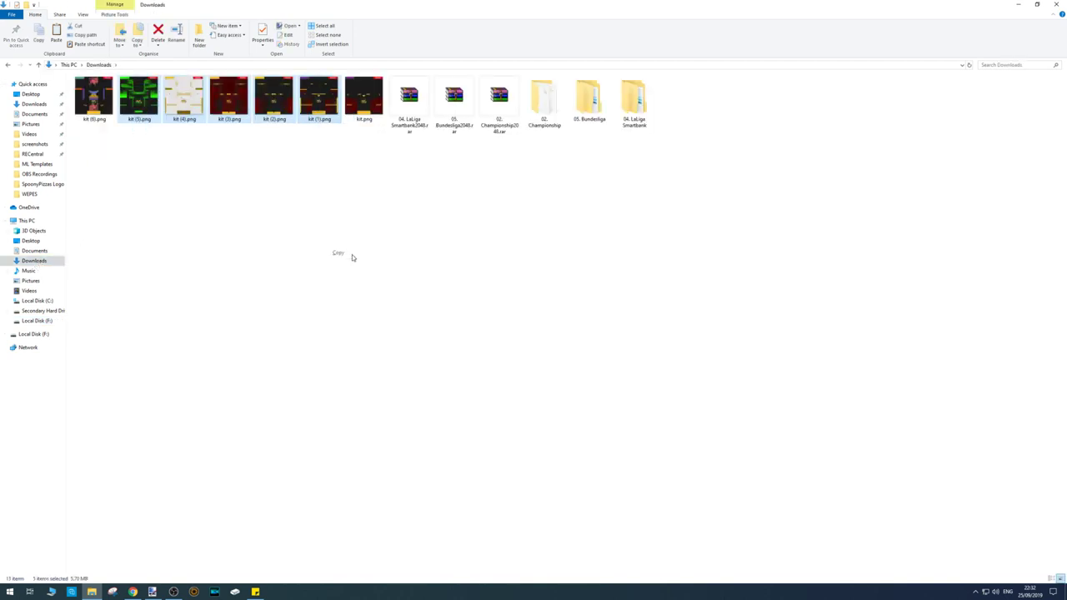
Step: Paste the copied kit images into the WEPES folder on Local Disk (F:)
left_click(37, 334)
right_click(117, 132)
left_click(92, 92)
double_click(91, 92)
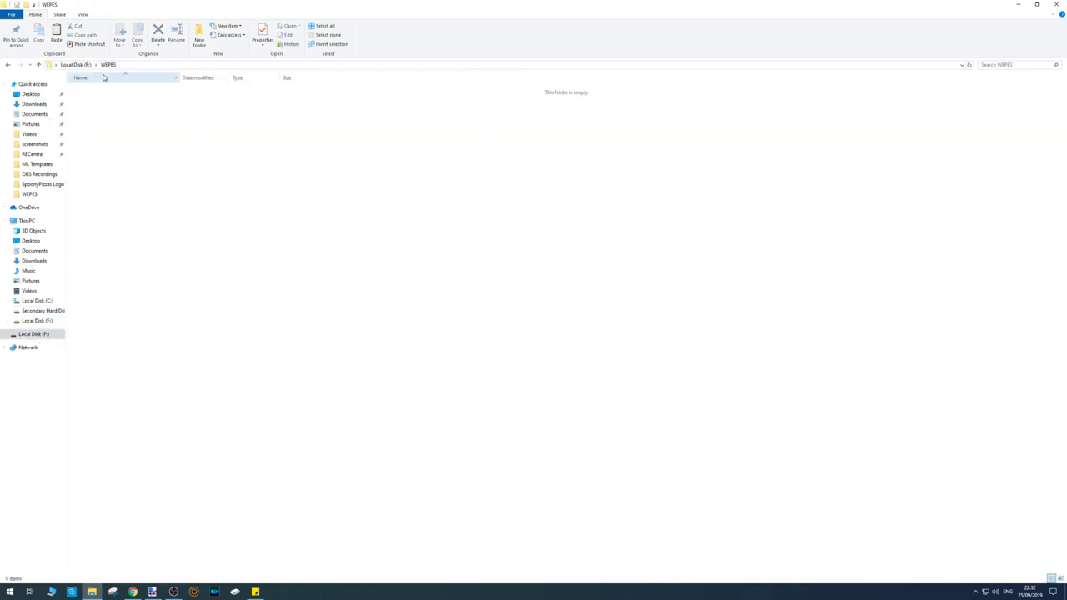
right_click(90, 120)
left_click(132, 176)
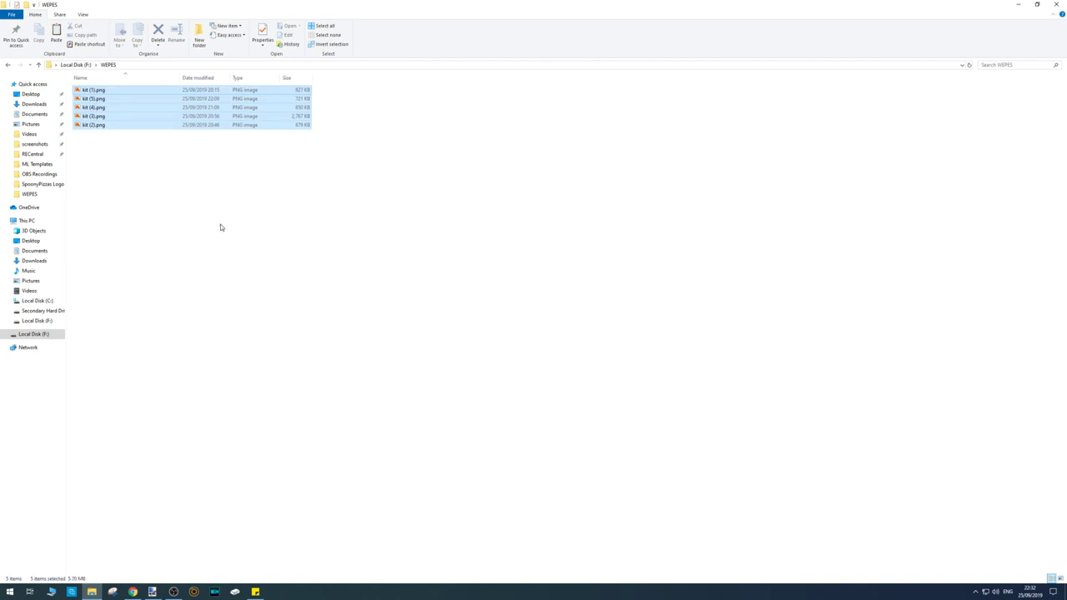
left_click(95, 167)
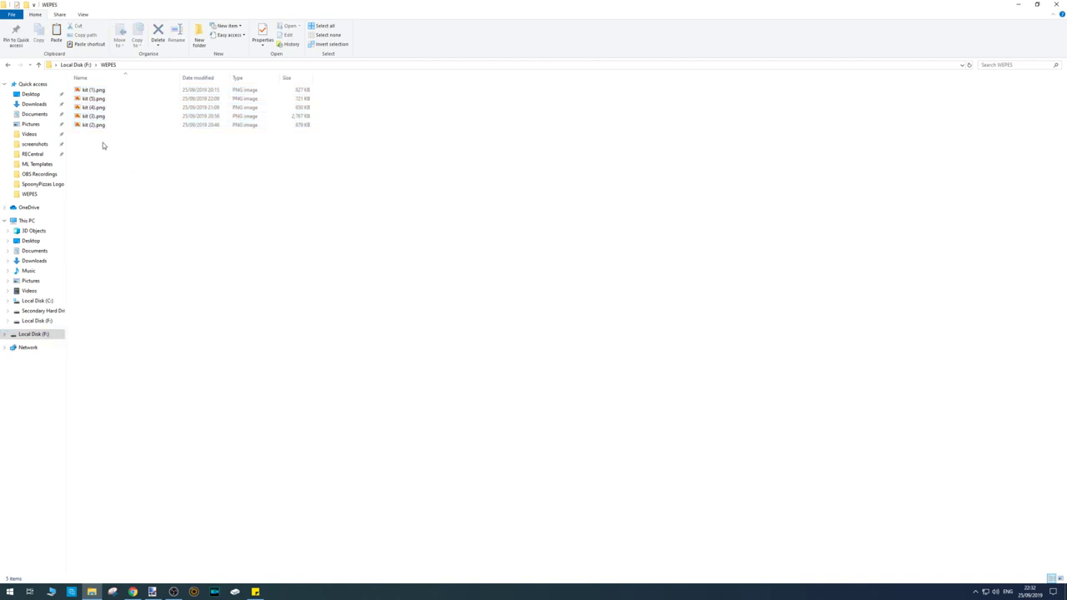
Step: Safely eject the USB drive holding the WEPES folder from the computer
left_click(975, 592)
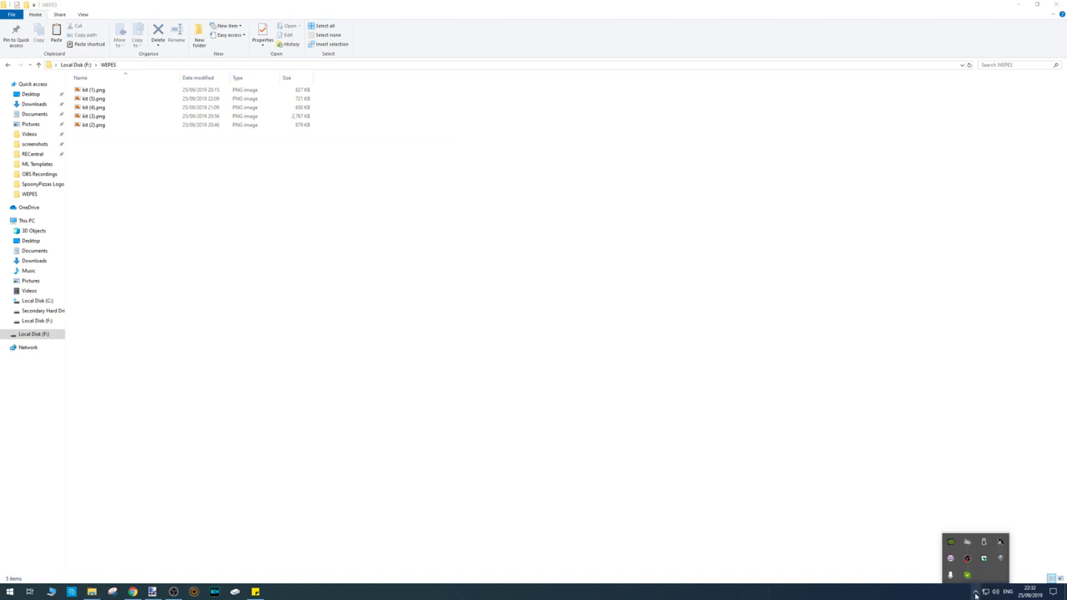
left_click(985, 542)
left_click(1002, 565)
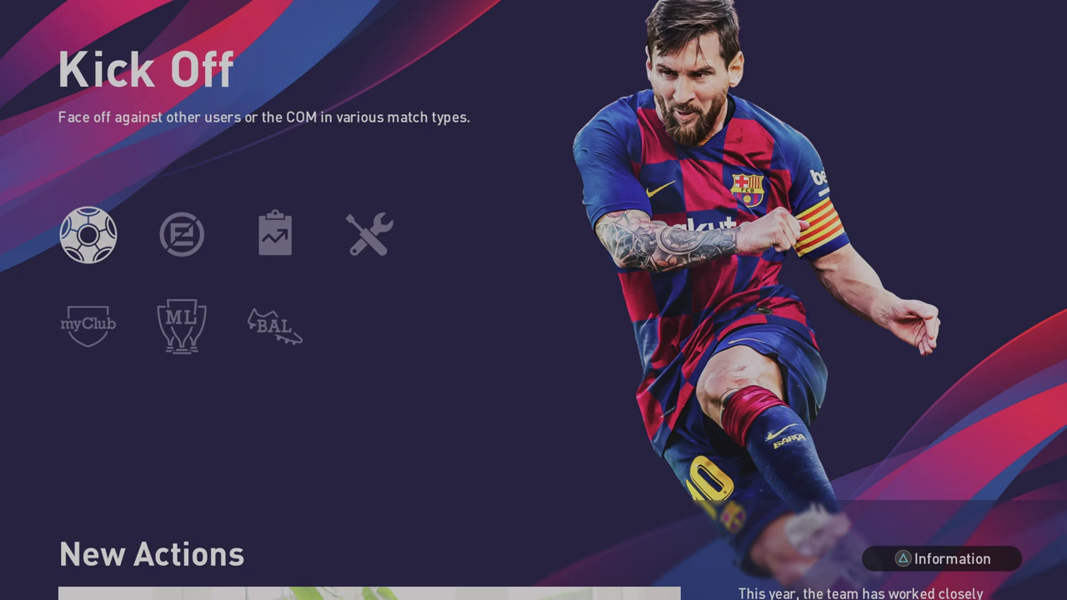
Step: Switch to PES 2020 and enter Edit mode through the game's Settings
key("Right")
key("Right")
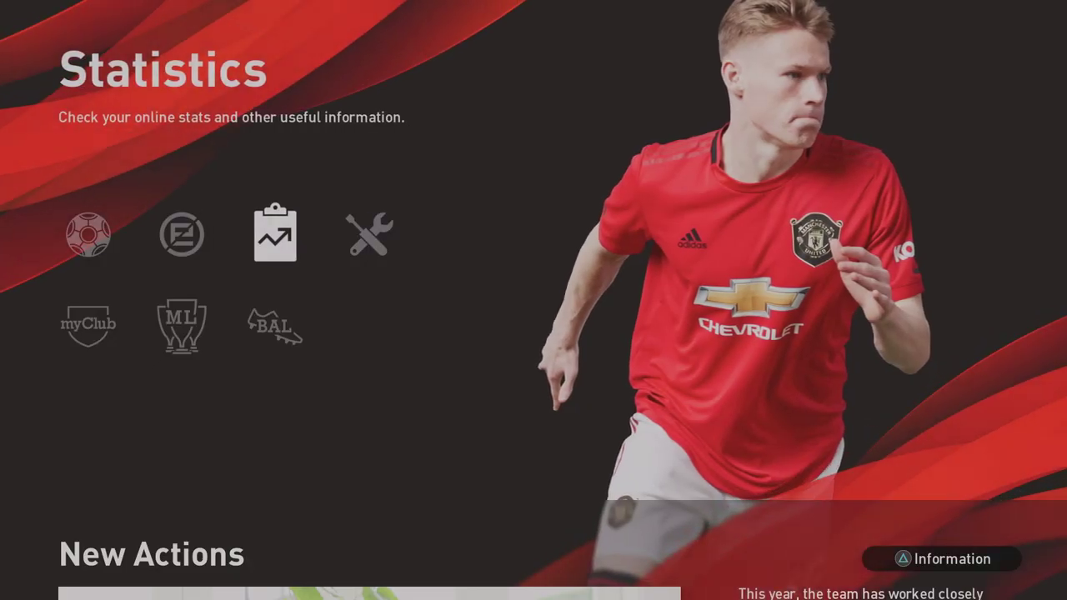
key("Left")
key("Left")
key("Right")
key("Right")
key("Right")
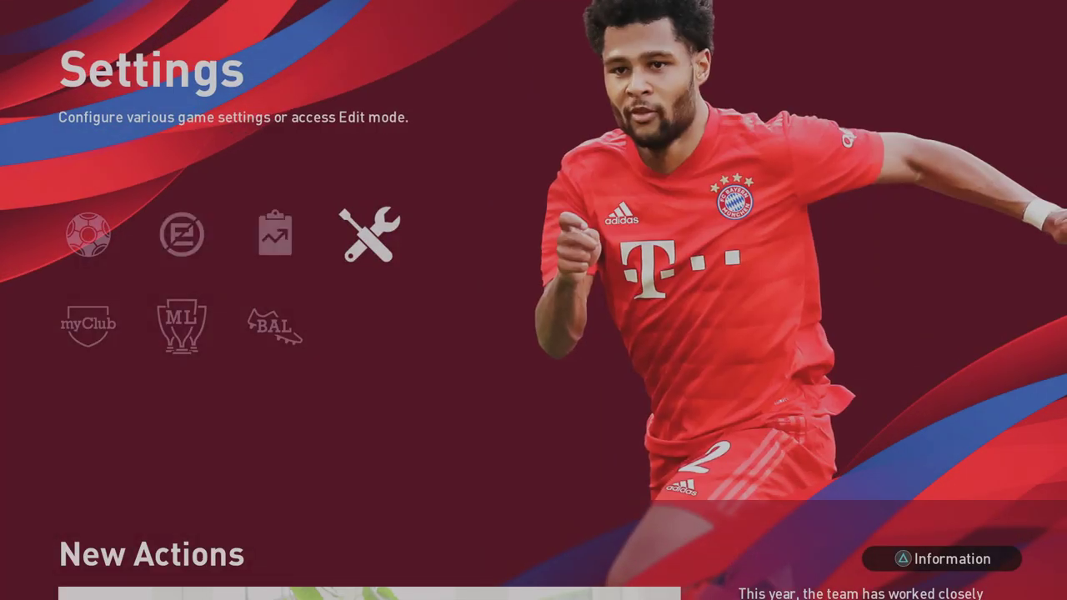
key("Return")
key("Return")
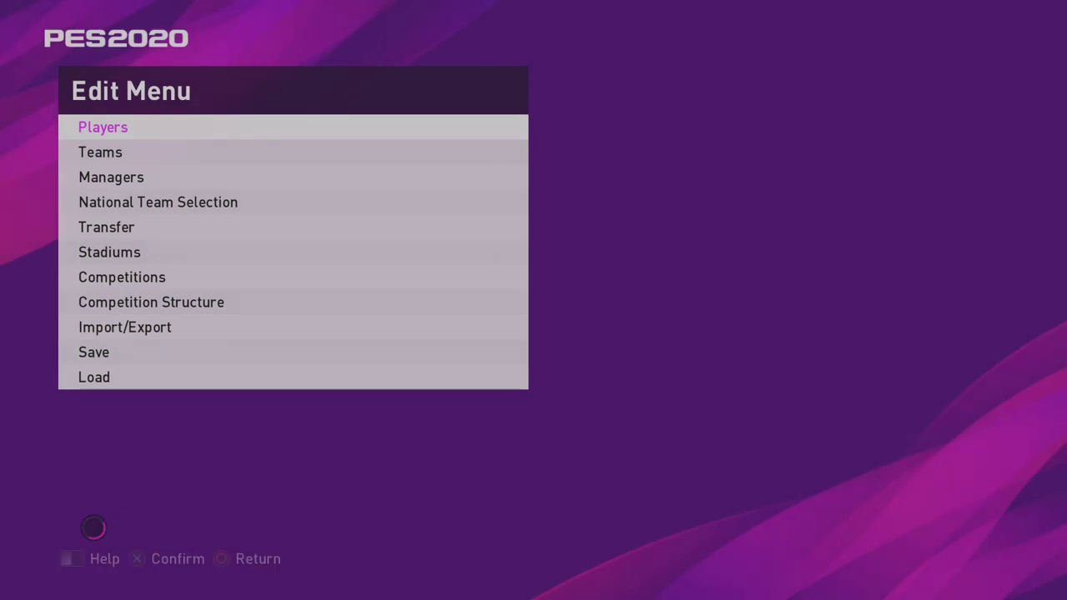
Step: Go to the Import/Export options in Edit mode
key("Down")
key("Down")
key("Down")
key("Down")
key("Down")
key("Down")
key("Down")
key("Down")
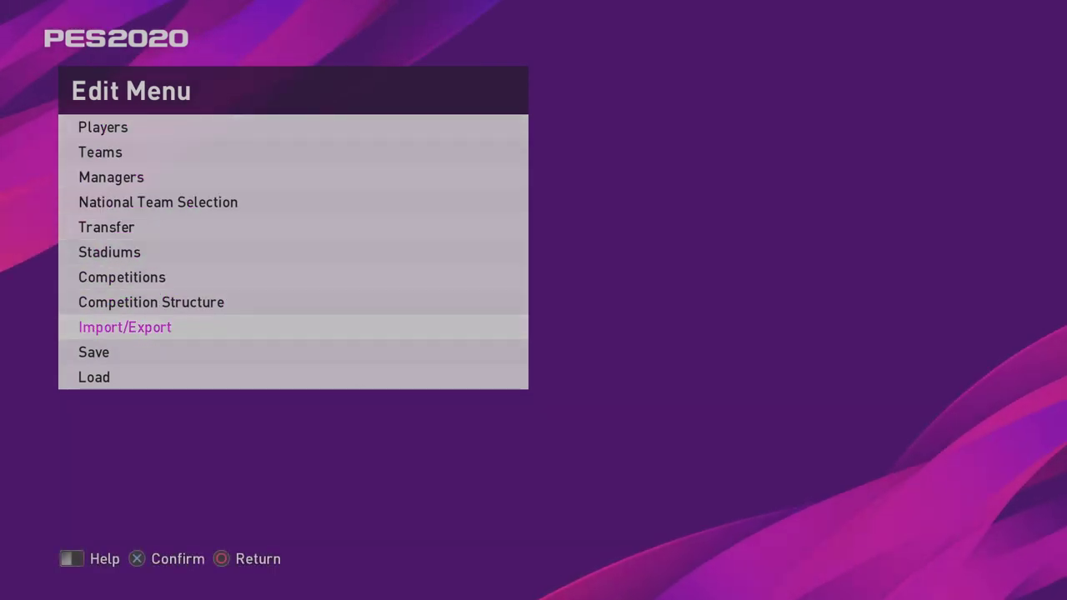
key("Return")
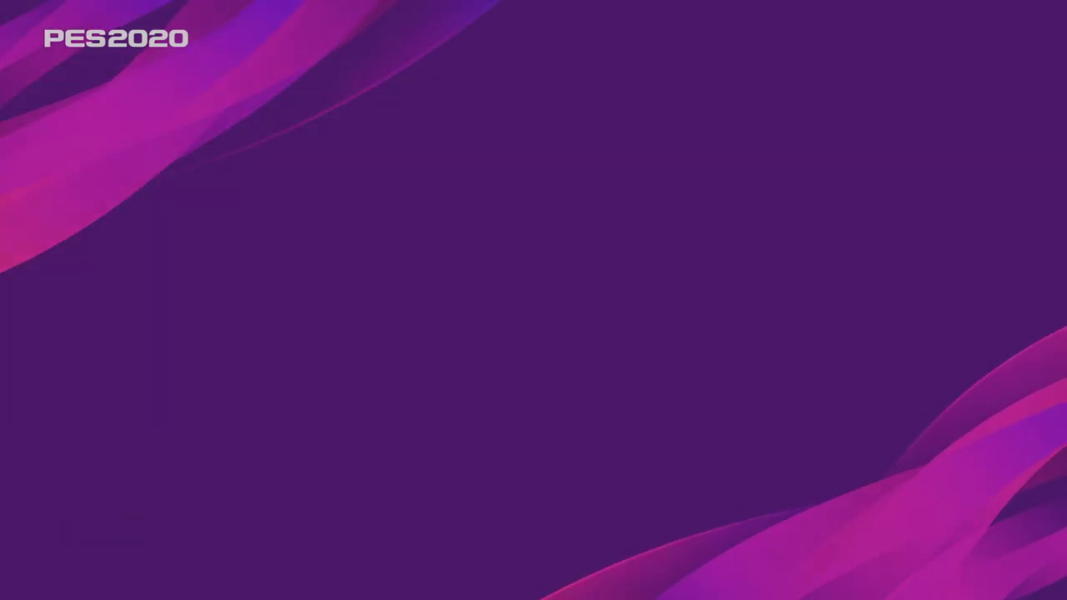
Step: Start importing images from USB storage with Strip (L), suggested size 2048 × 2048, as the image type
key("Down")
key("Down")
key("Down")
key("Down")
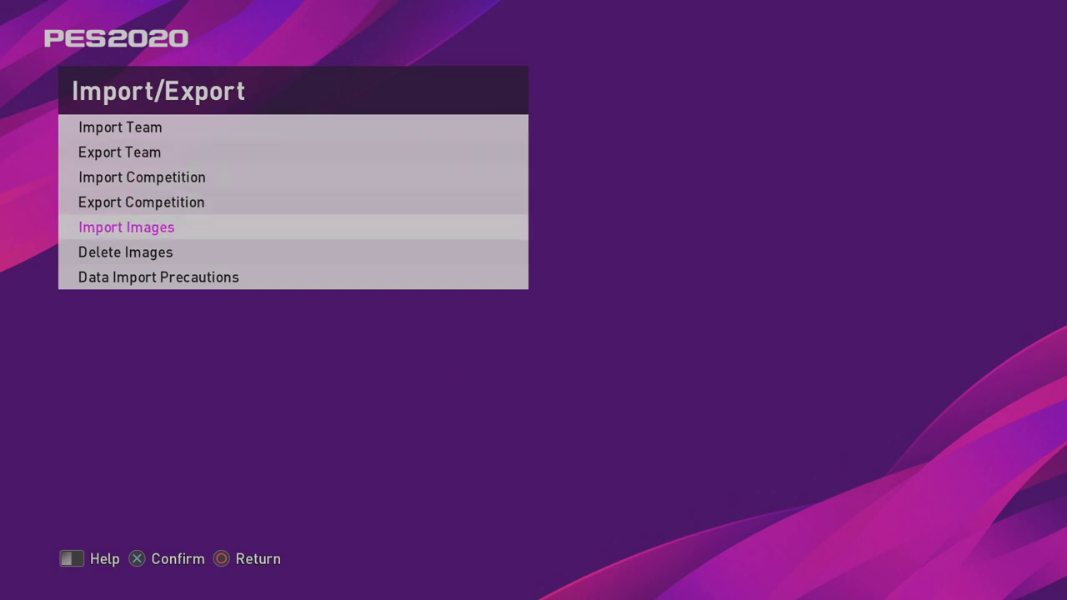
key("Return")
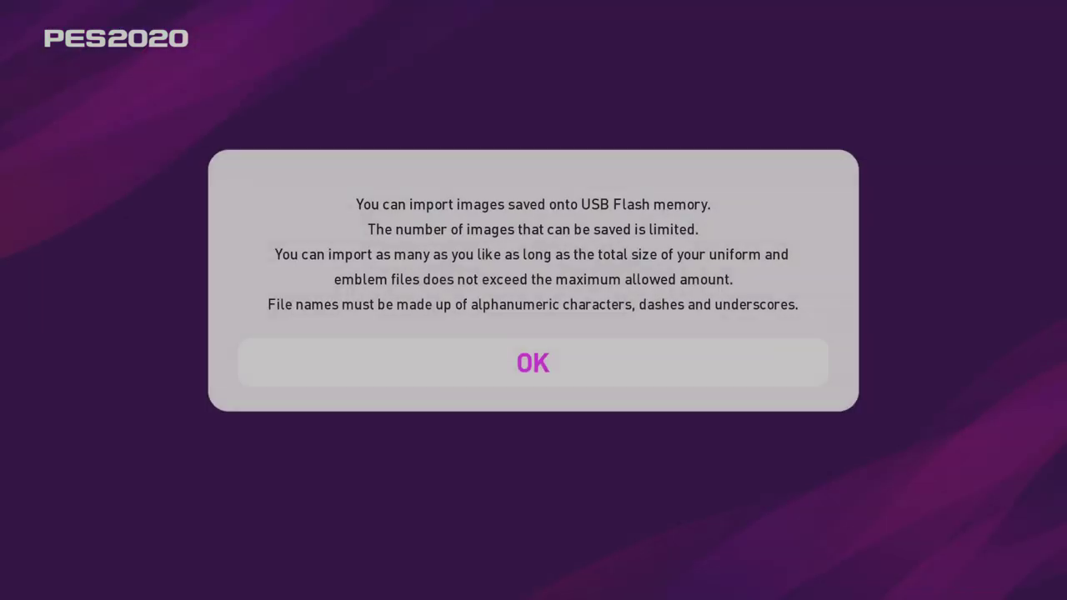
key("Return")
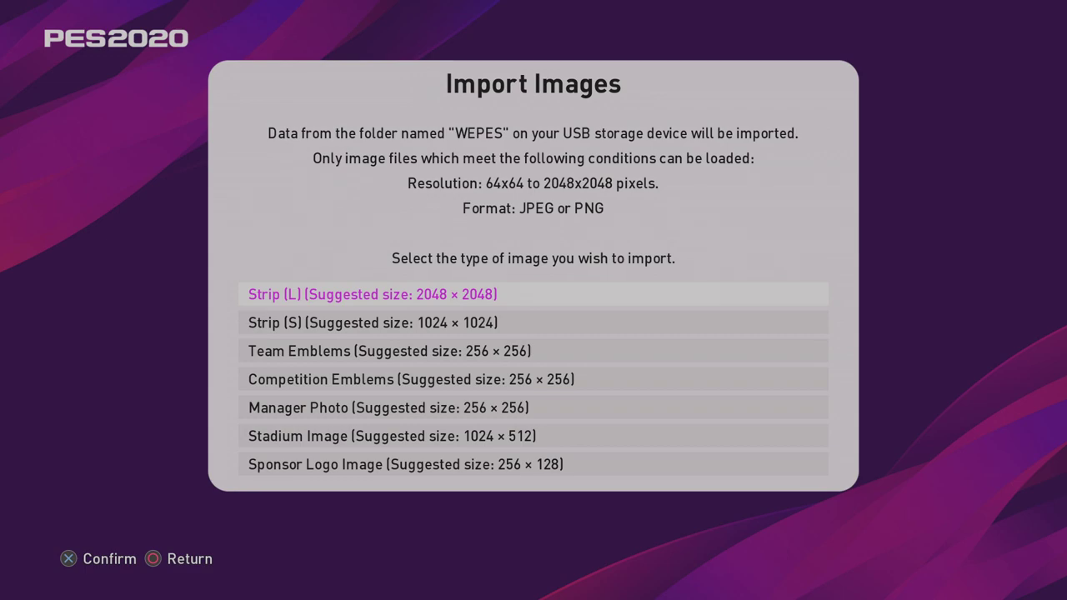
key("Return")
key("Return")
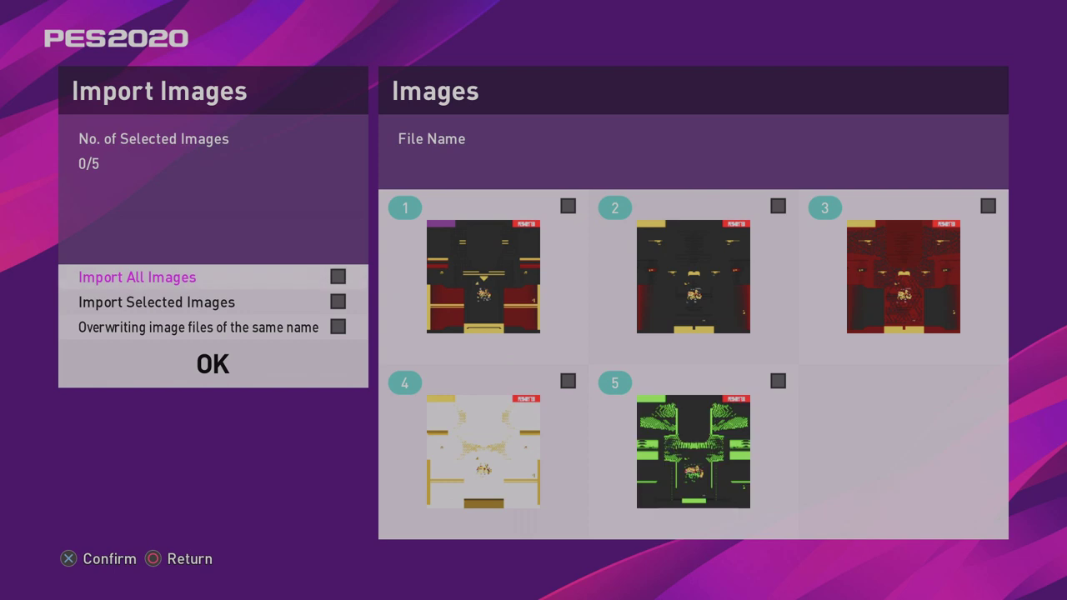
Step: Set the import to selected images only and mark kit images 2 to 5, leaving image 1 unselected
key("Down")
key("Up")
key("Down")
key("Return")
key("Right")
key("Left")
key("Return")
key("Right")
key("Return")
key("Right")
key("Return")
key("Left")
key("Left")
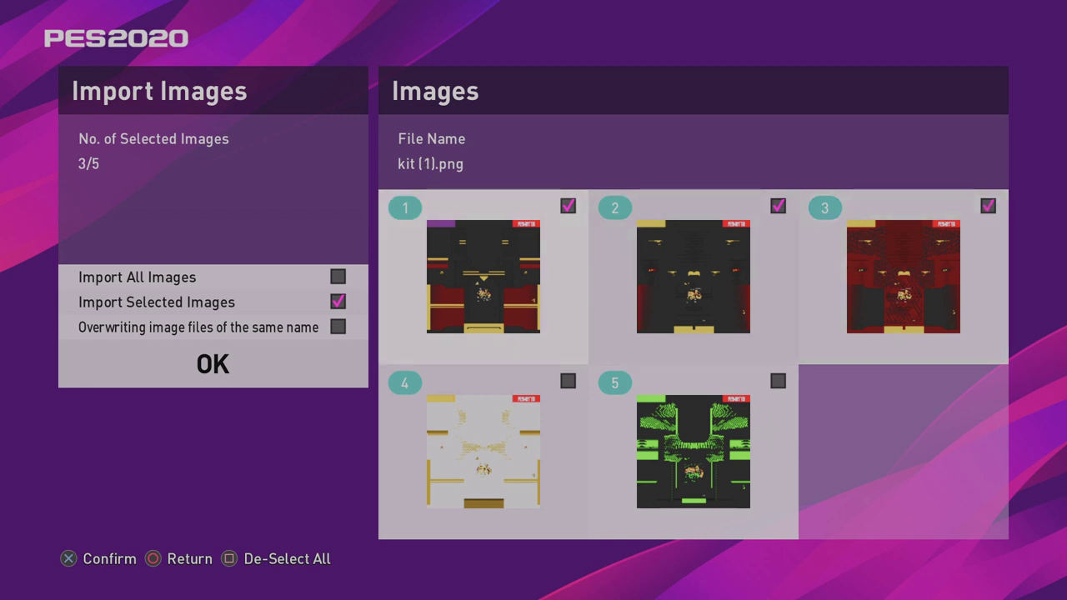
key("Down")
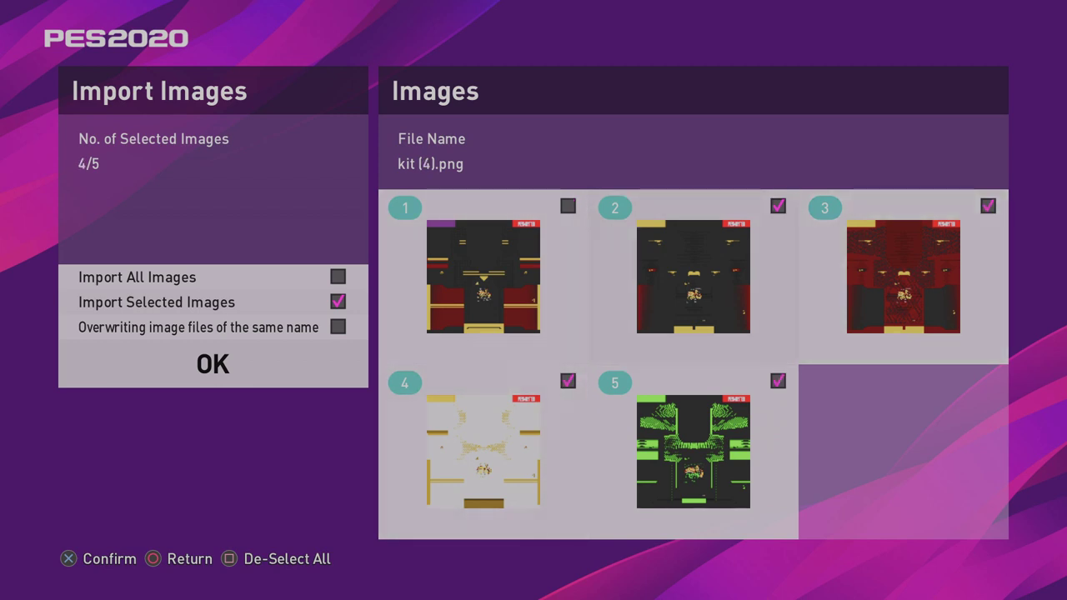
key("Right")
key("Left")
key("Right")
key("Up")
key("Right")
key("Left")
Step: Run the import of the four selected kit images and return to the Import/Export options
key("Escape")
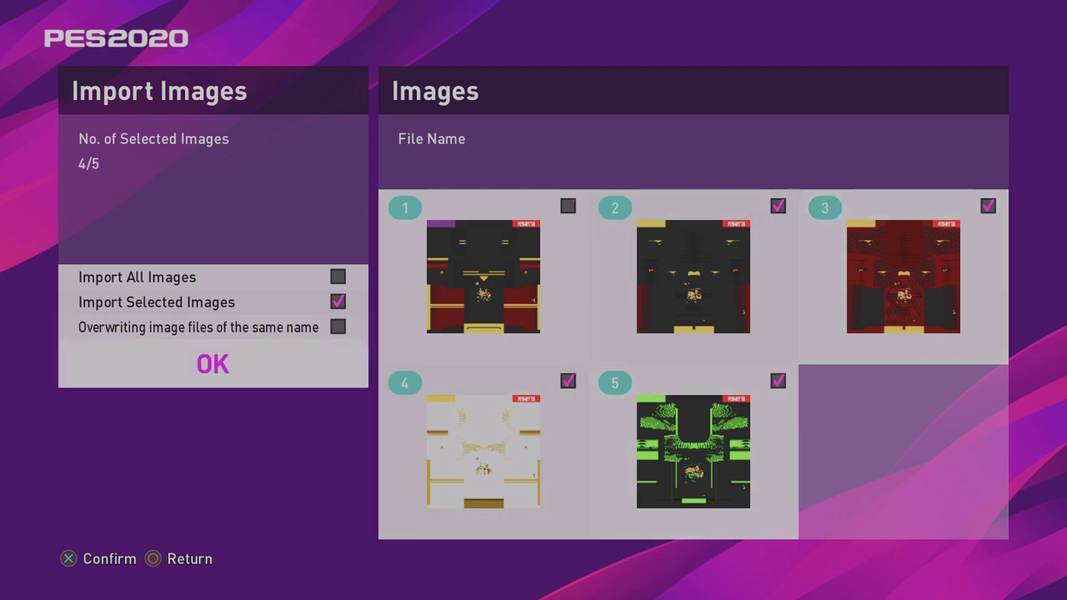
key("Return")
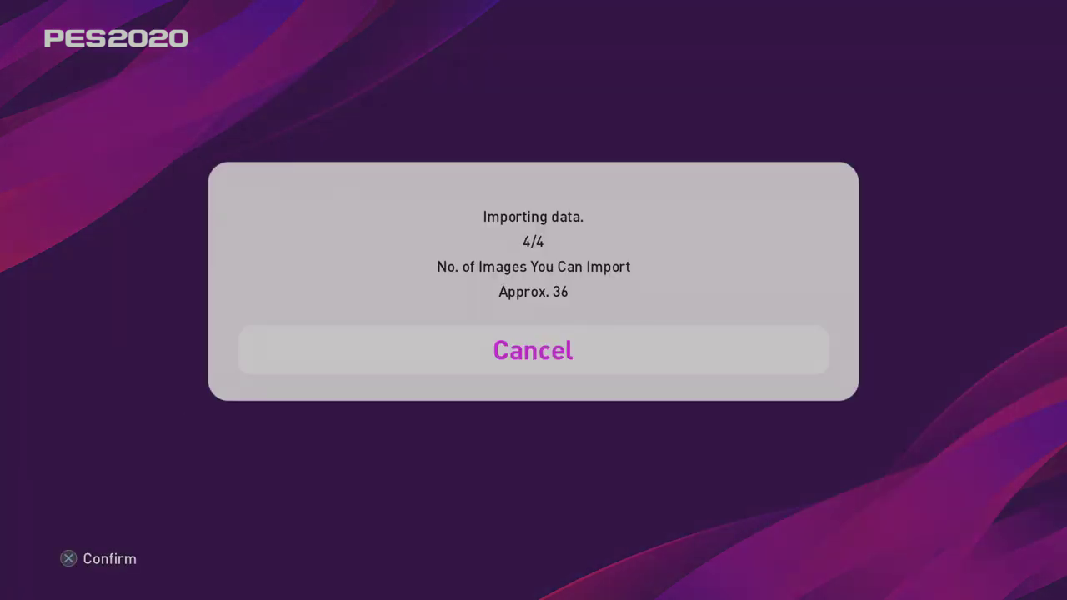
key("Return")
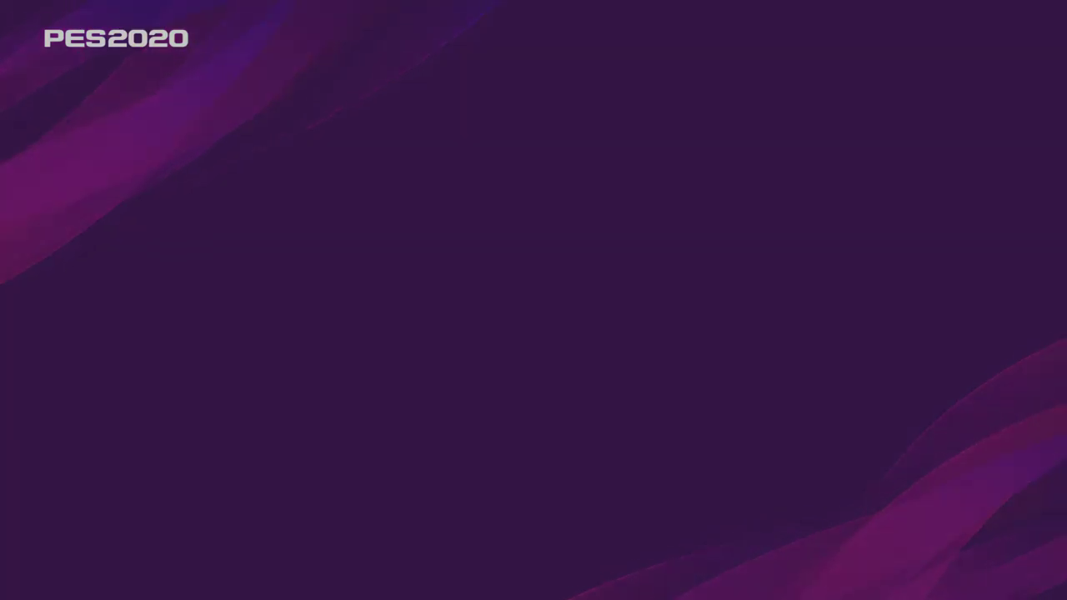
key("Escape")
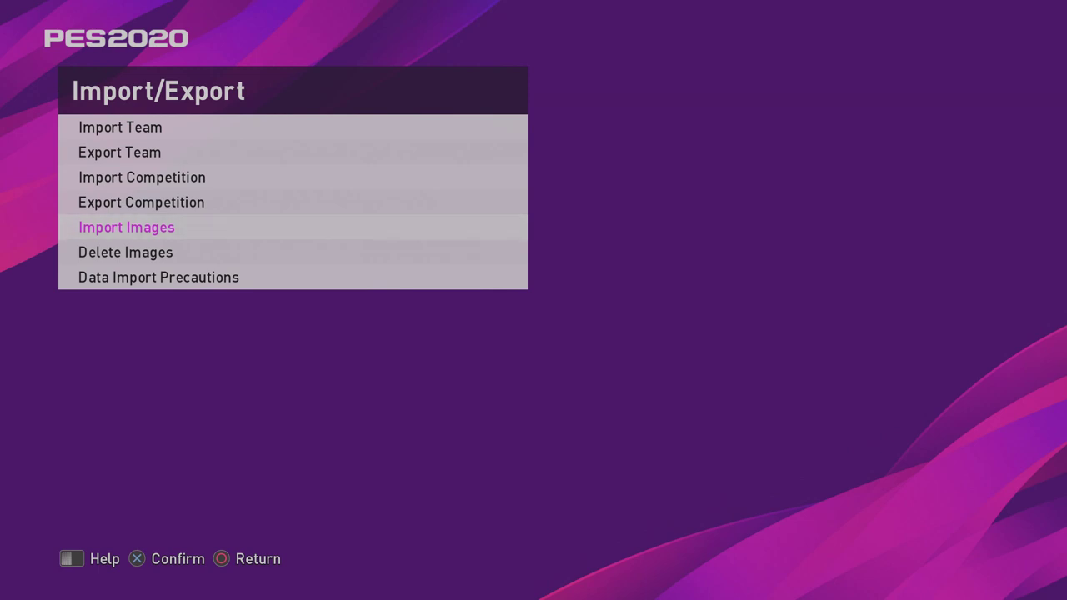
Step: Leave Import/Export and open the Teams section of the Edit Menu
key("Up")
key("Up")
key("Return")
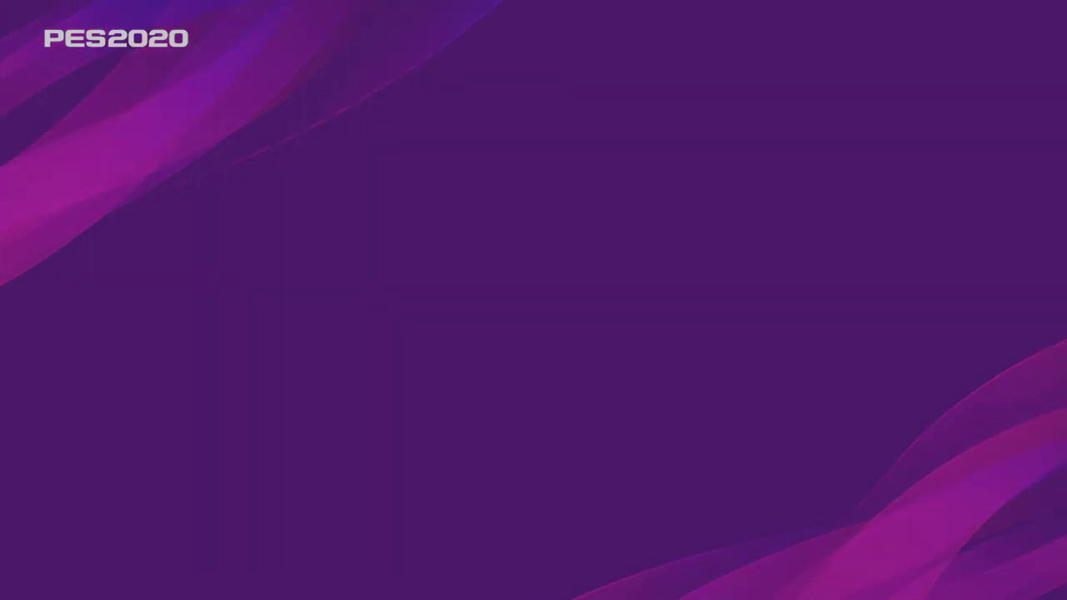
key("Up")
key("Up")
key("Up")
key("Up")
key("Up")
key("Up")
key("Up")
key("Return")
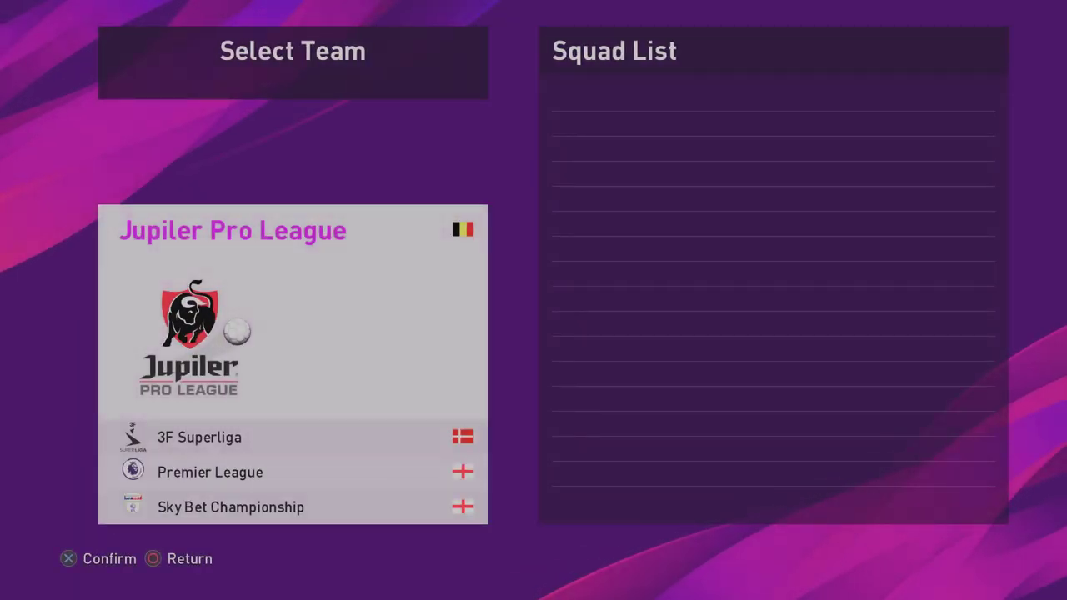
Step: Choose NELAPOLTSK from Other European Leagues as the team to edit
key("Down")
key("Down")
key("Down")
key("Down")
key("Down")
key("Down")
key("Down")
key("Down")
key("Down")
key("Down")
key("Down")
key("Down")
key("Down")
key("Down")
key("Down")
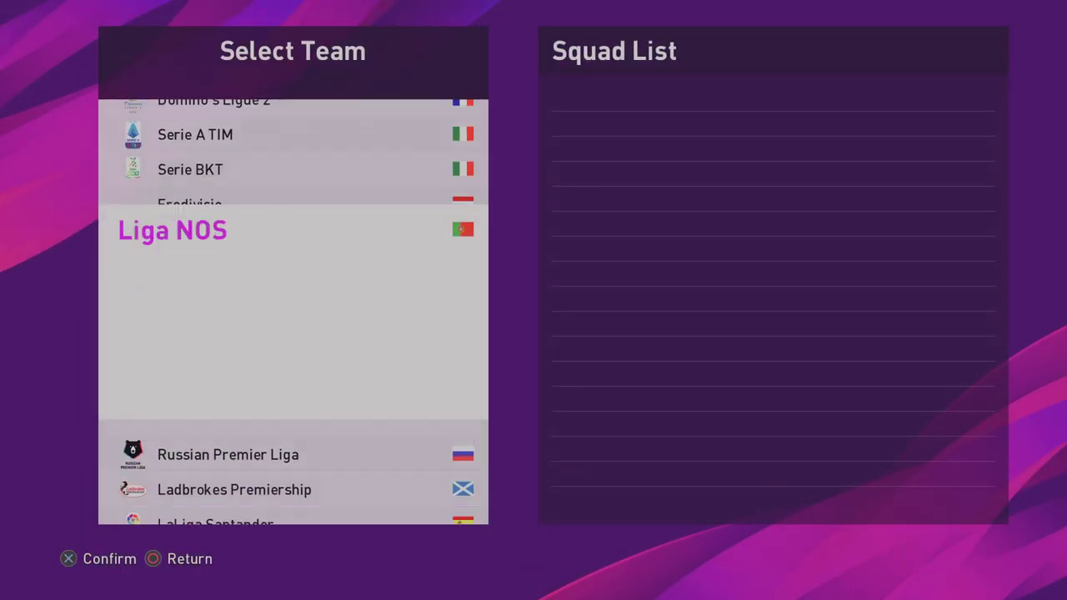
key("Down")
key("Down")
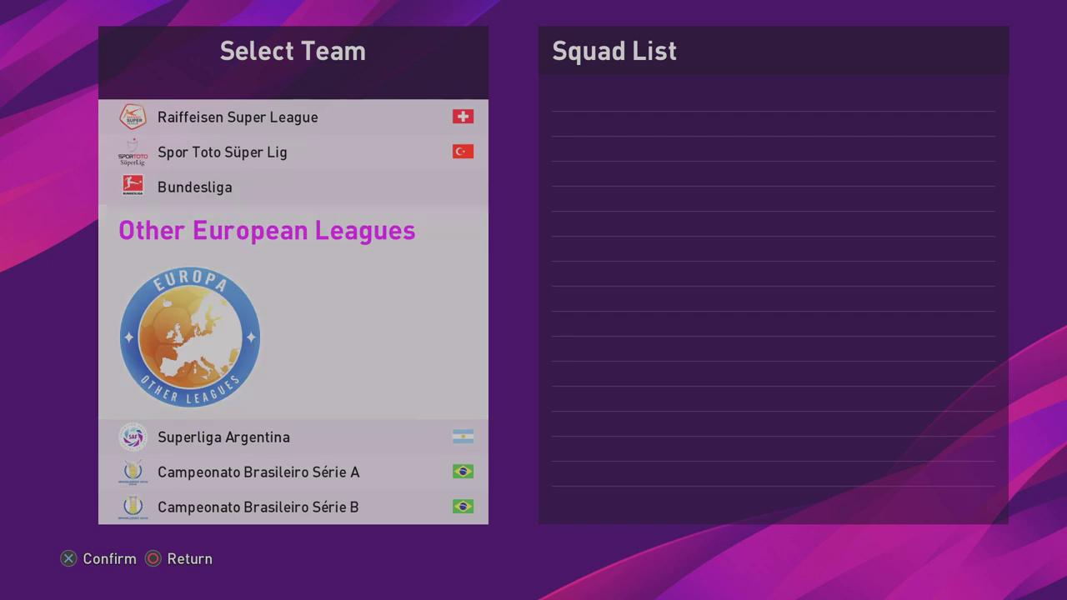
key("Return")
key("Down")
key("Up")
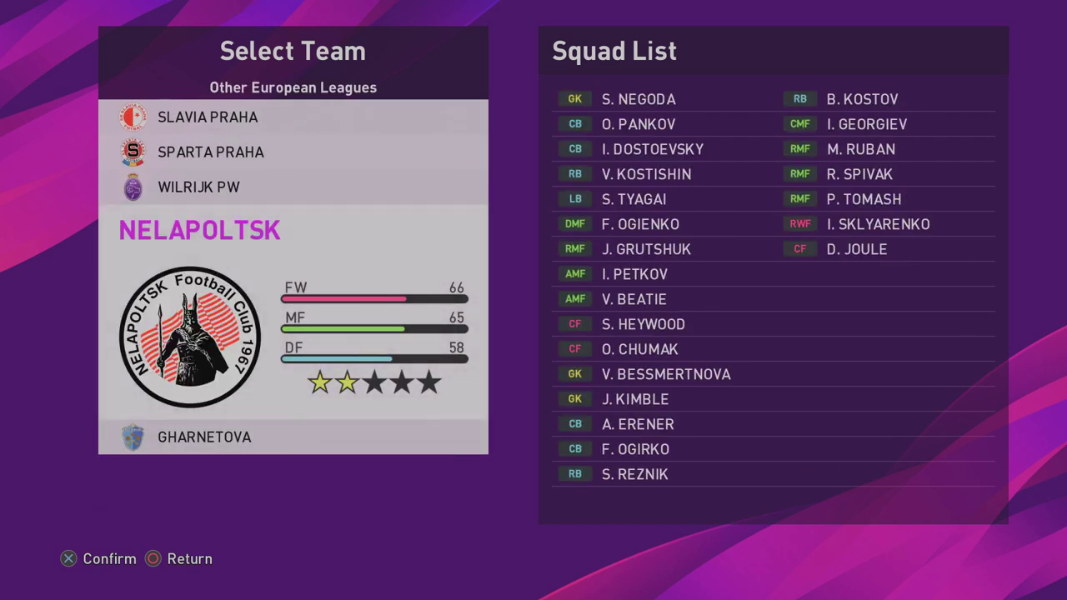
key("Return")
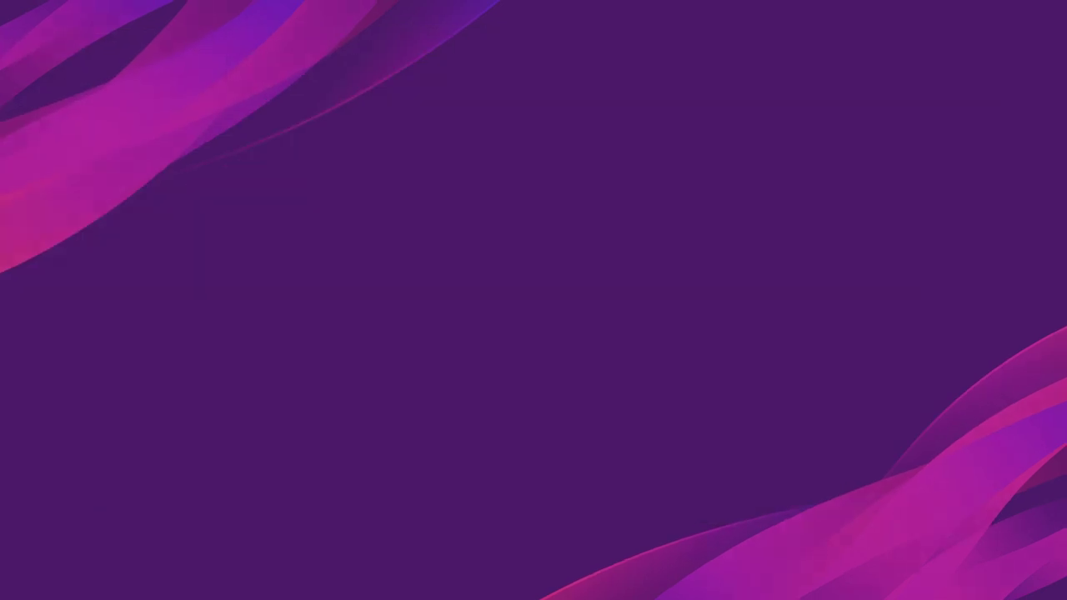
Step: Open the team's strip settings for the Outfield Player's 1st kit
key("Down")
key("Down")
key("Down")
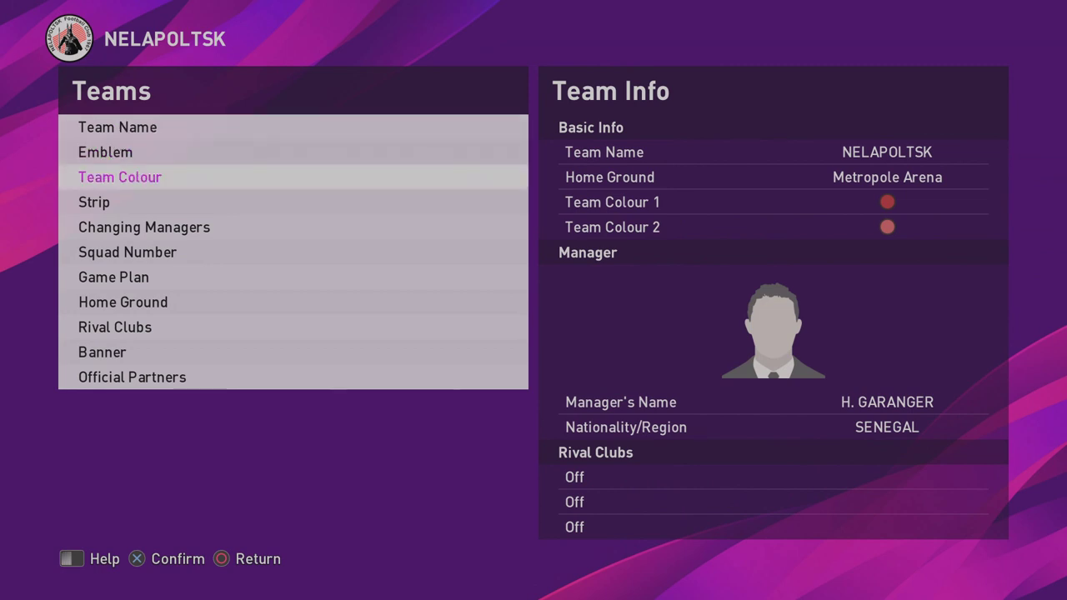
key("Return")
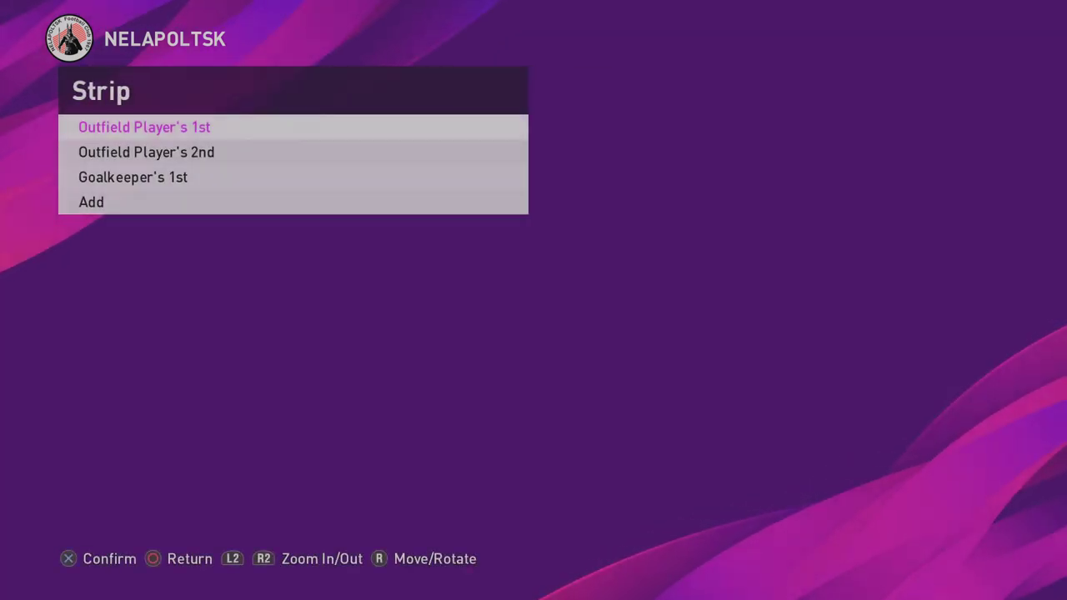
key("Down")
key("Up")
key("Return")
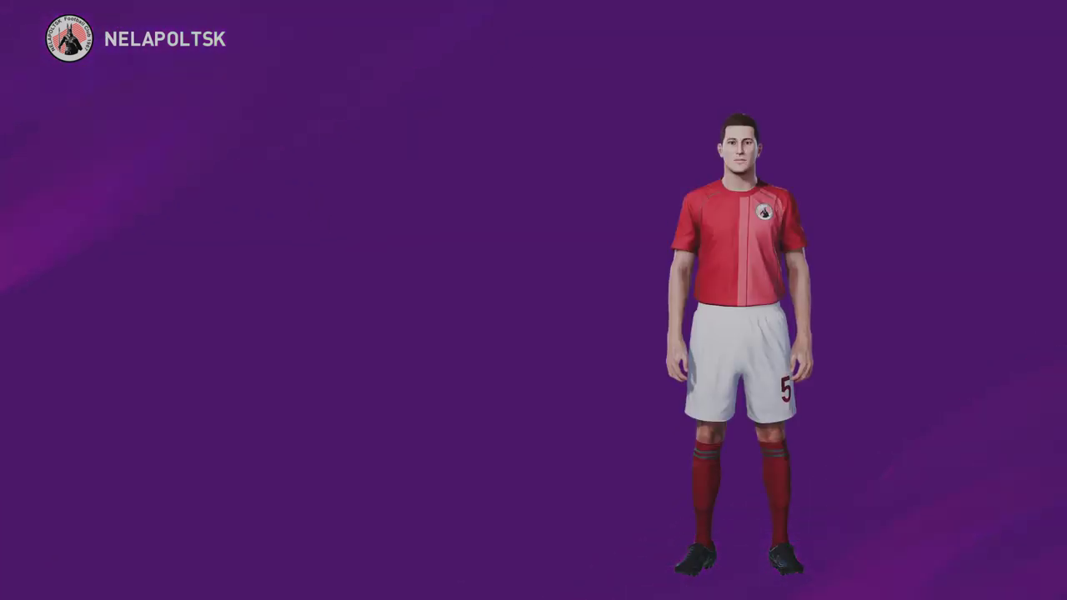
Step: Open the Strip (L) image selection for the Outfield Player's 1st kit
key("Down")
key("Down")
key("Down")
key("Down")
key("Down")
key("Down")
key("Return")
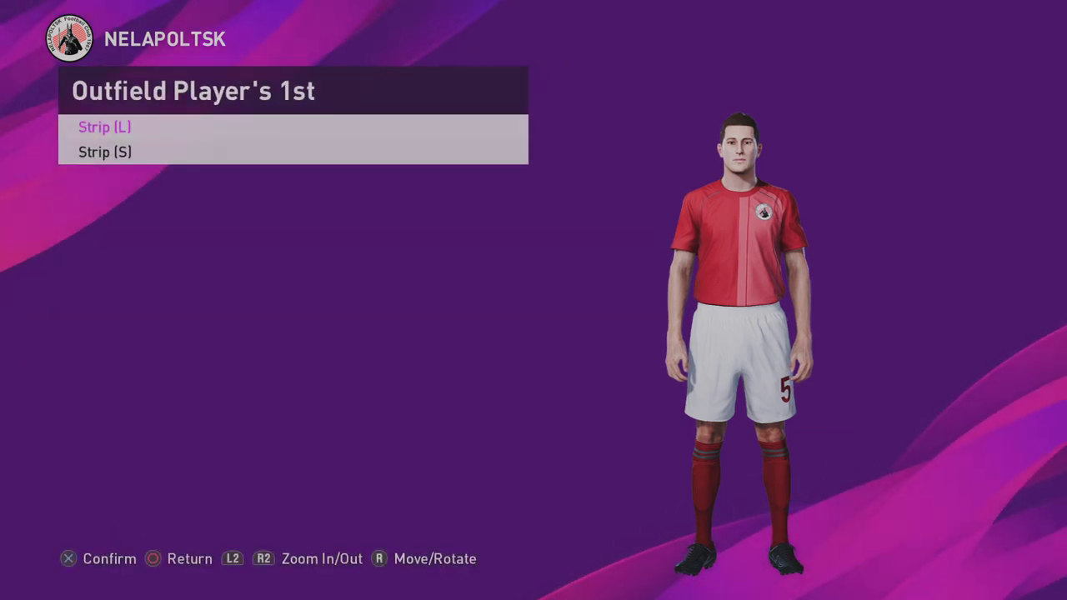
key("Return")
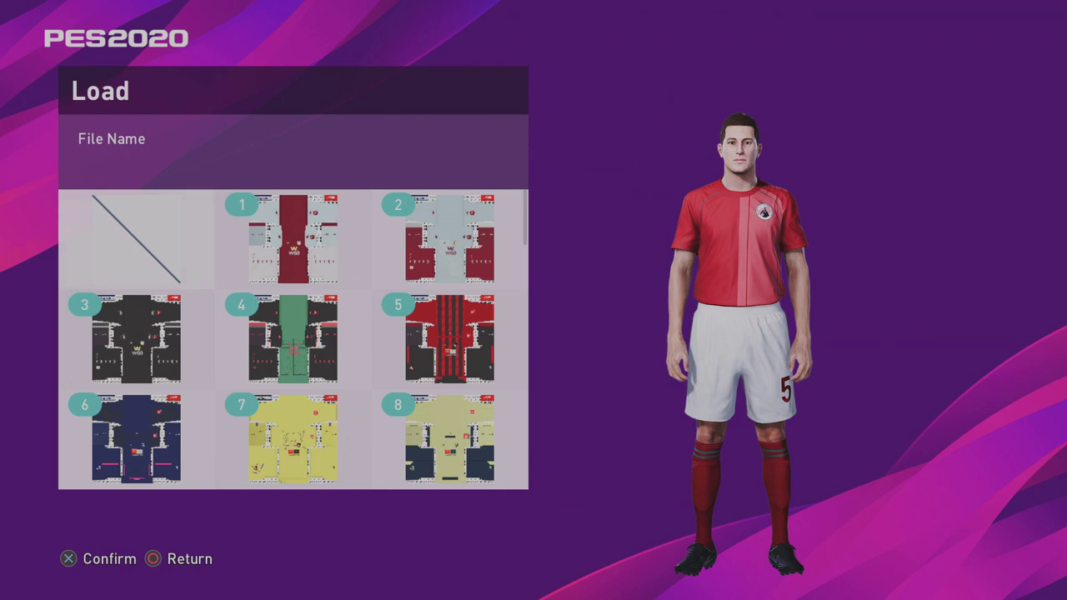
Step: Load kit (2).png as the Strip (L) image of the Outfield Player's 1st kit and inspect it on the rotated player
key("Right")
key("Down")
key("Down")
key("Down")
key("Down")
key("Down")
key("Down")
key("Down")
key("Down")
key("Down")
key("Down")
key("Down")
key("Down")
key("Down")
key("Down")
key("Down")
key("Down")
key("Down")
key("Down")
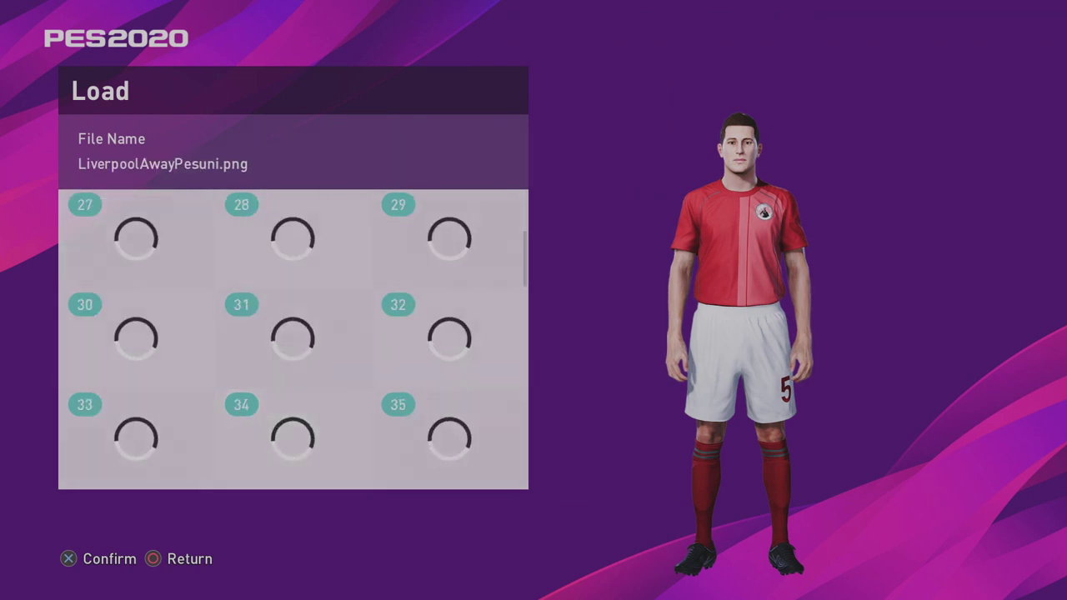
key("Down")
key("Down")
key("Down")
key("Down")
key("Down")
key("Down")
key("Down")
key("Down")
key("Down")
key("Down")
key("Down")
key("Down")
key("Down")
key("Down")
key("Down")
key("Down")
key("Down")
key("Down")
key("Down")
key("Down")
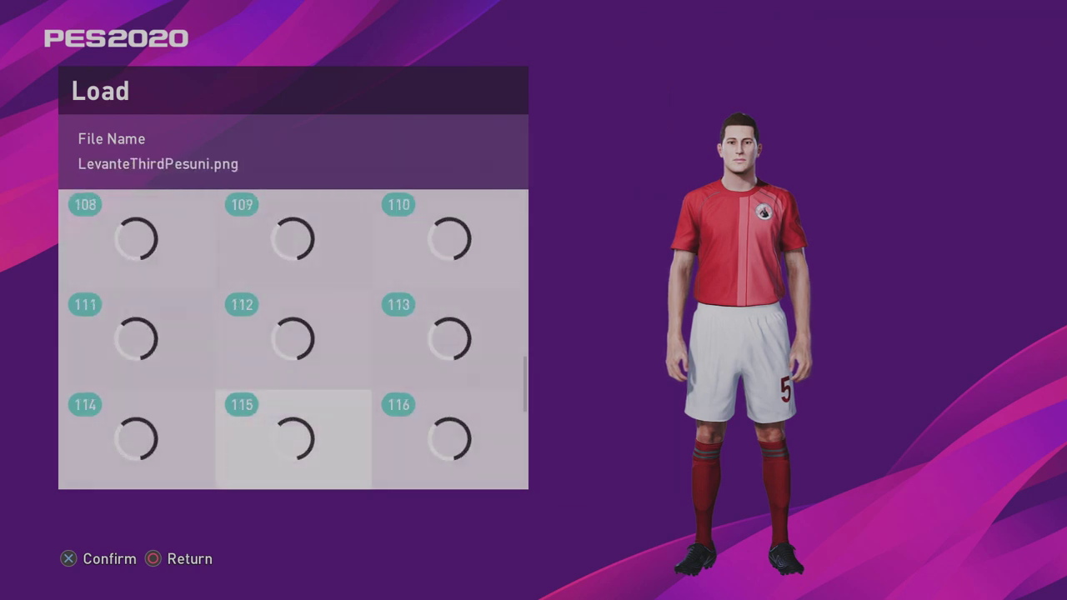
key("Down")
key("Down")
key("Down")
key("Down")
key("Down")
key("Down")
key("Down")
key("Down")
key("Down")
key("Down")
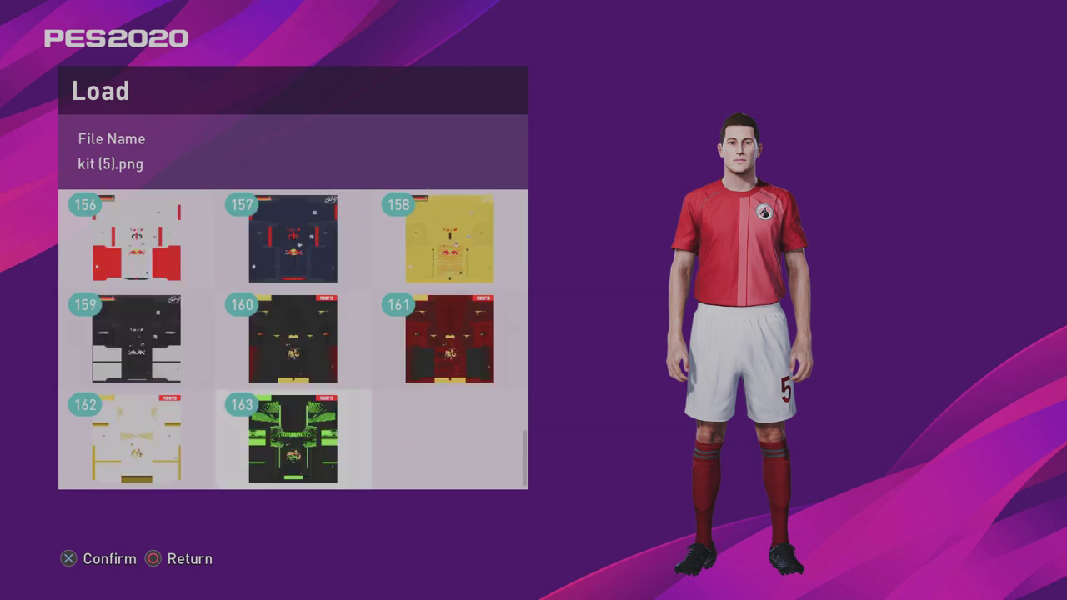
key("Up")
key("Return")
key("Right")
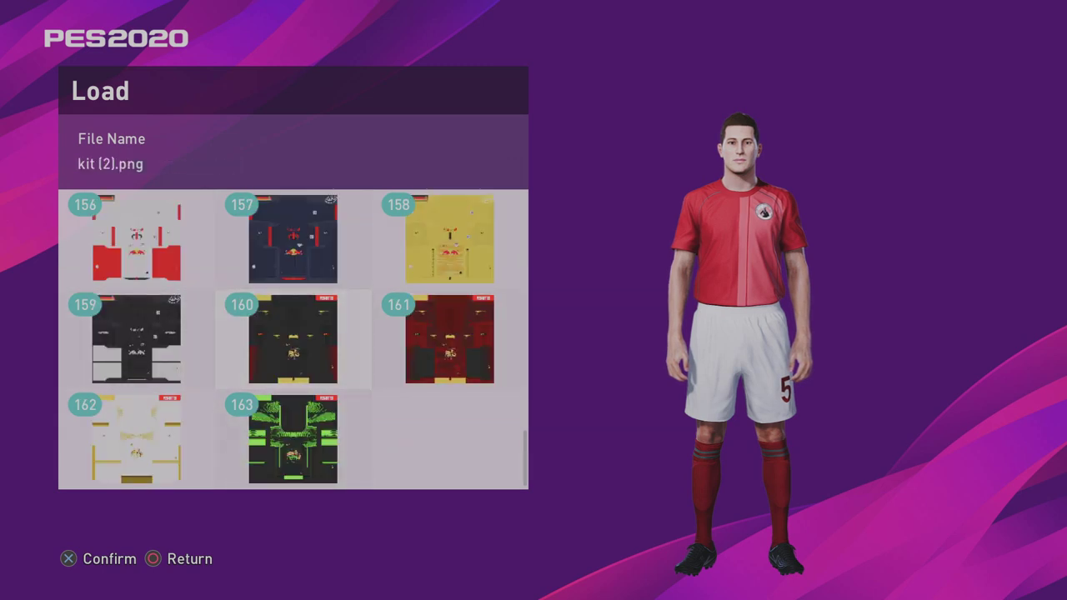
key("Right")
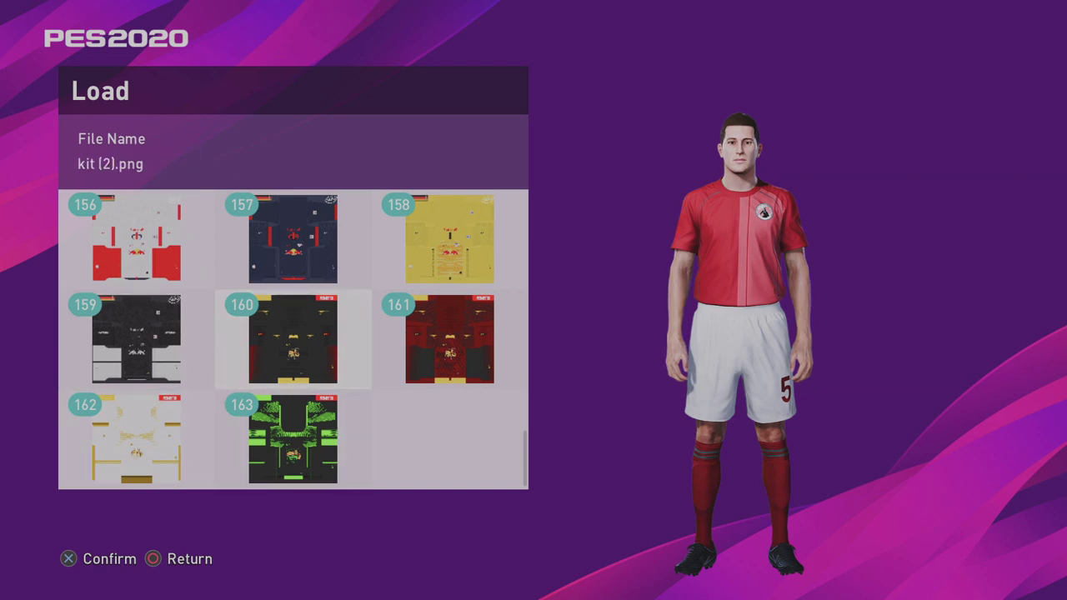
key("Return")
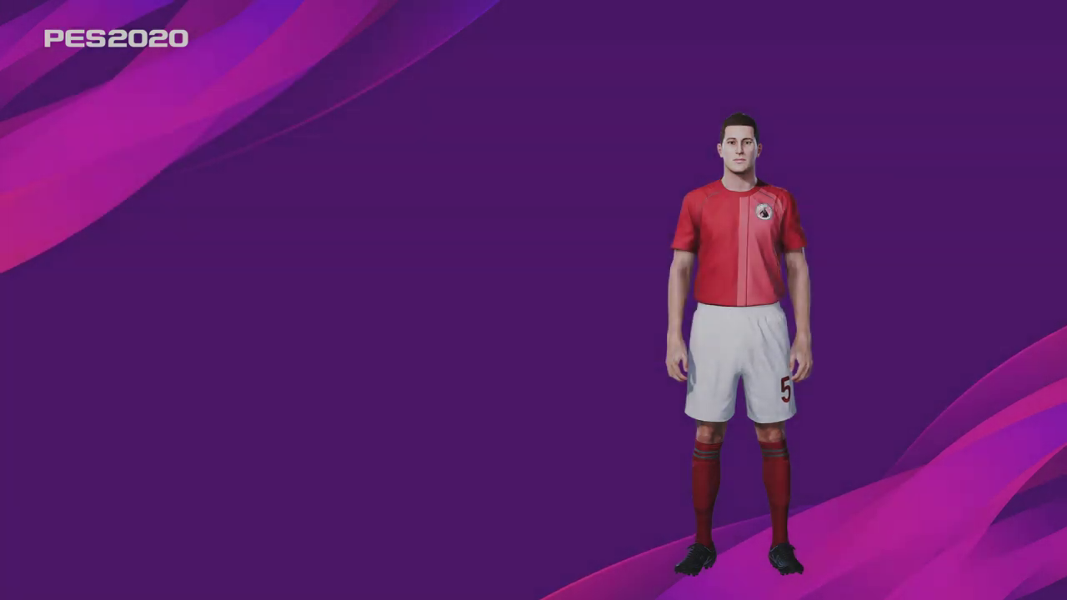
key("Left")
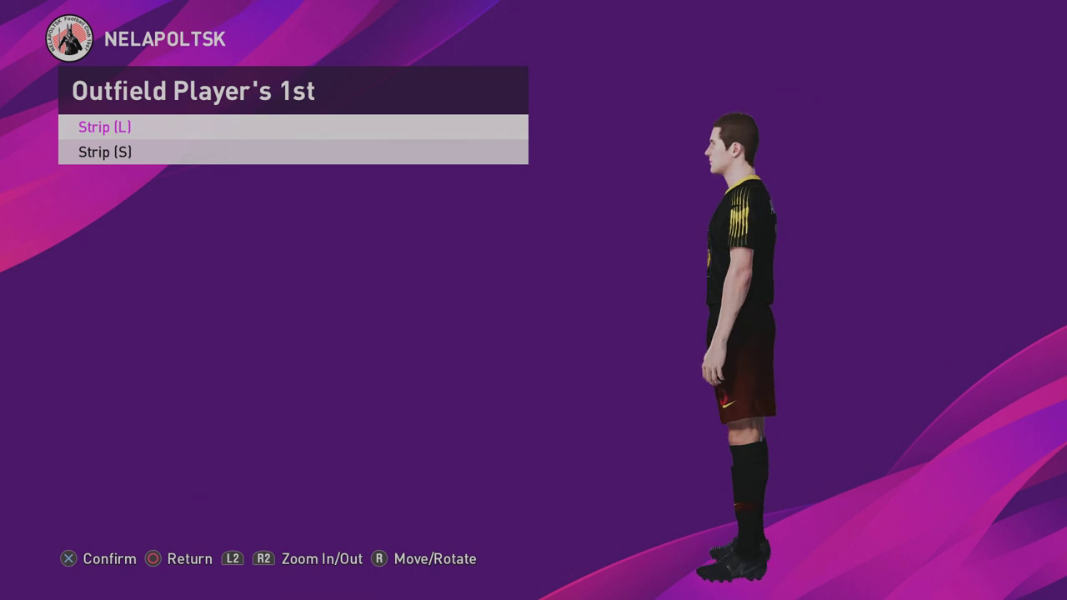
key("Right")
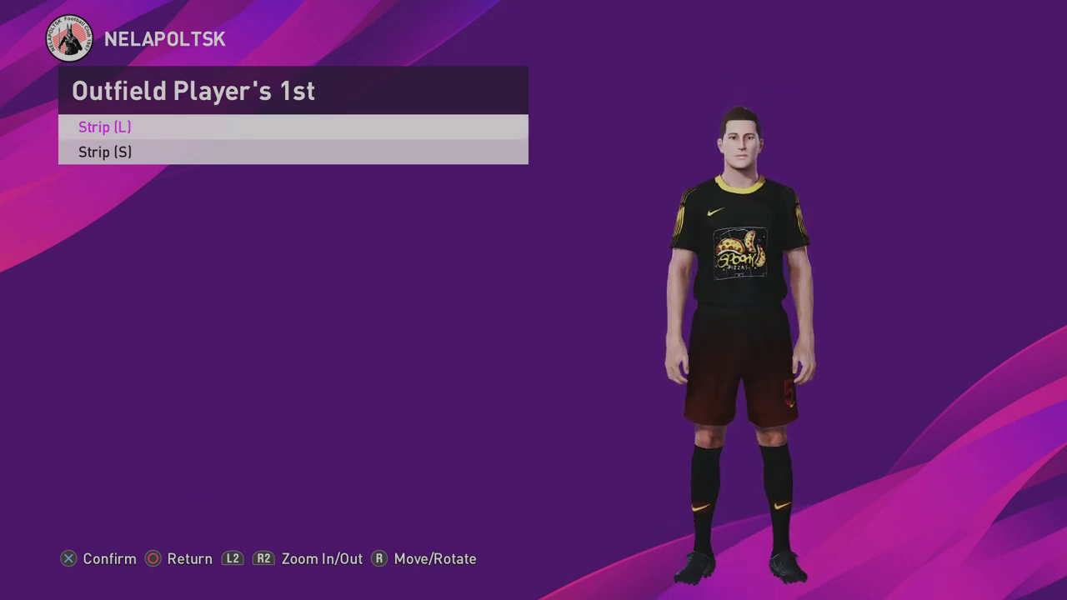
Step: Return to the strip list and open the Outfield Player's 2nd kit for editing
key("Down")
key("Up")
key("Return")
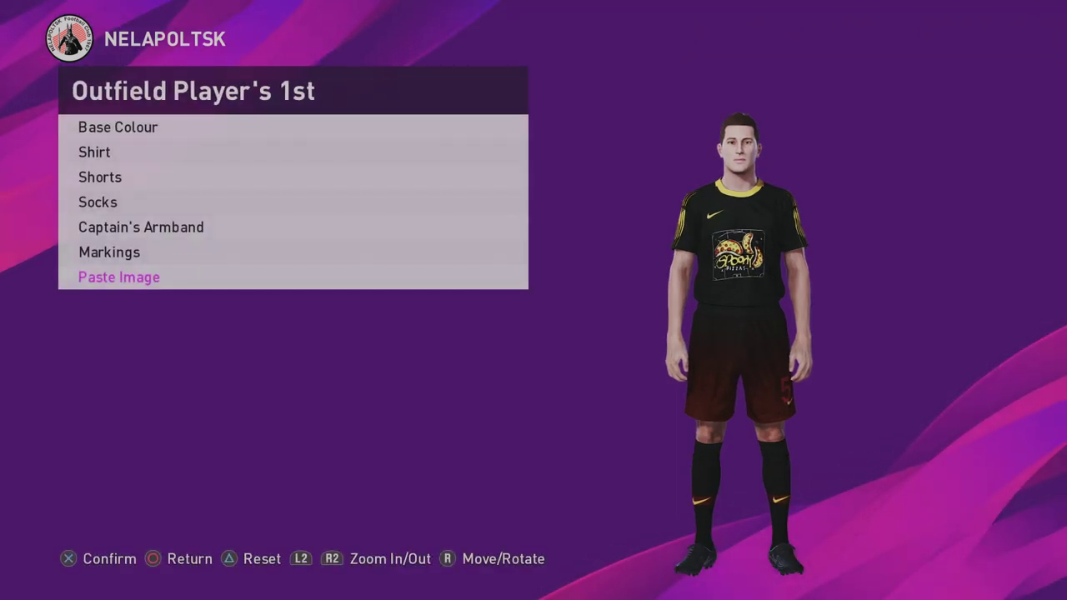
key("Escape")
key("Down")
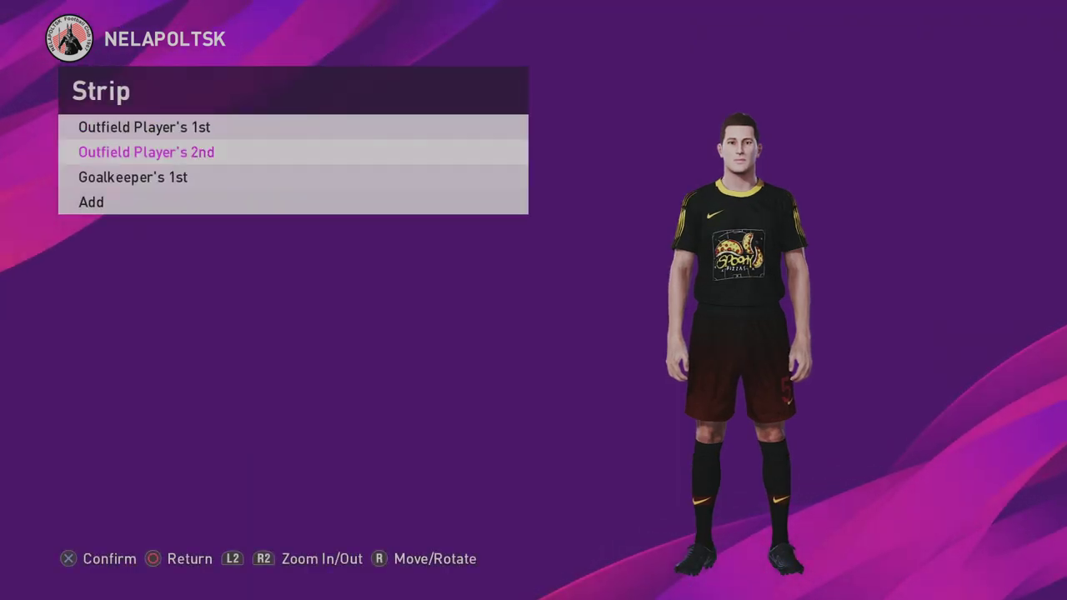
key("Return")
Step: Paste the dark red kit, image 161, as Strip (L) of the Outfield Player's 2nd kit
key("Down")
key("Down")
key("Down")
key("Down")
key("Down")
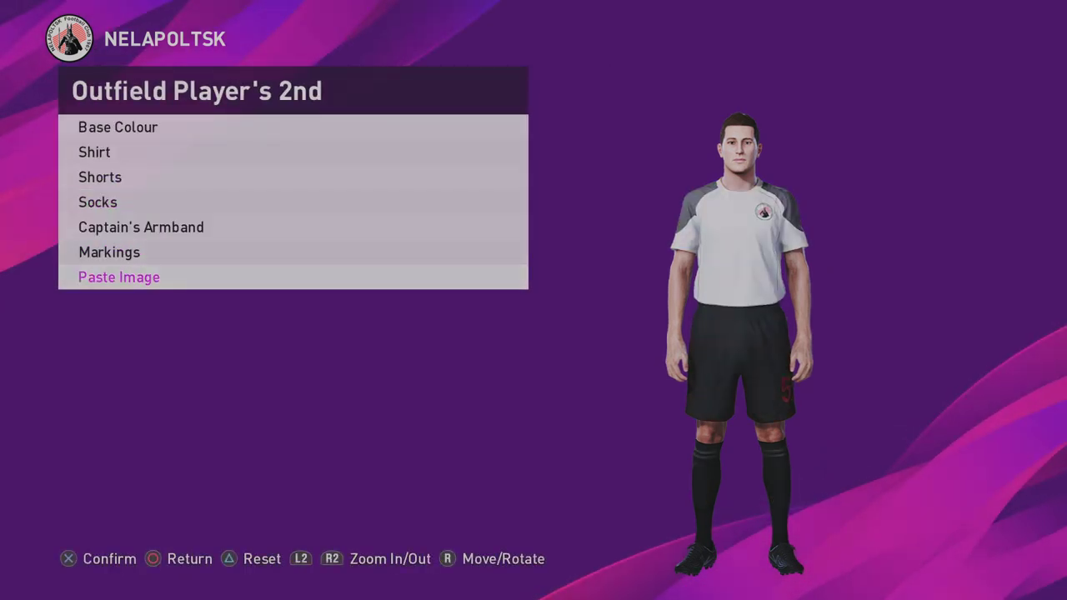
key("Return")
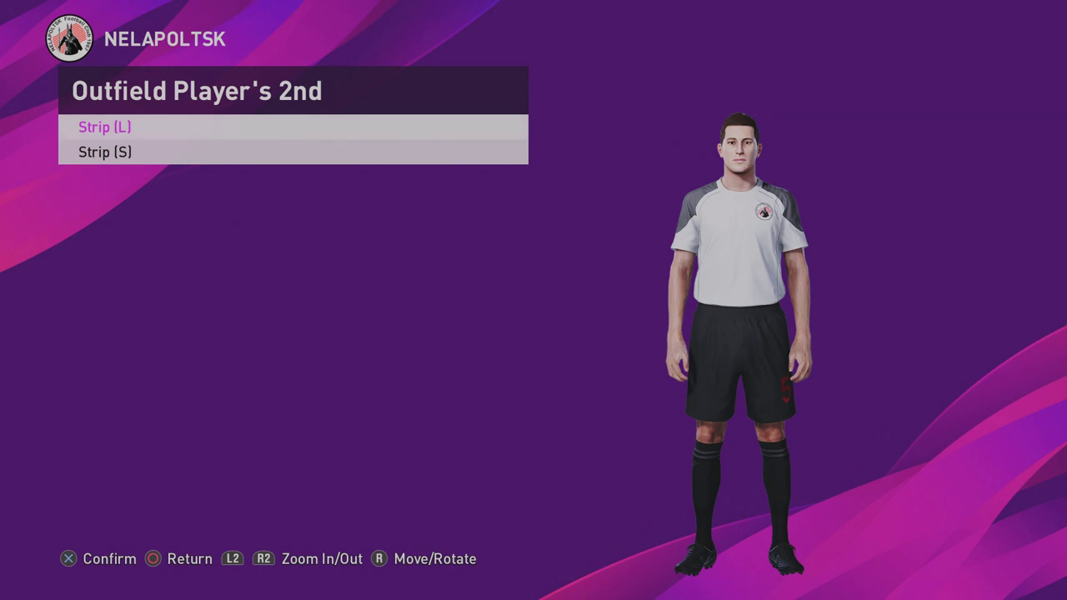
key("Return")
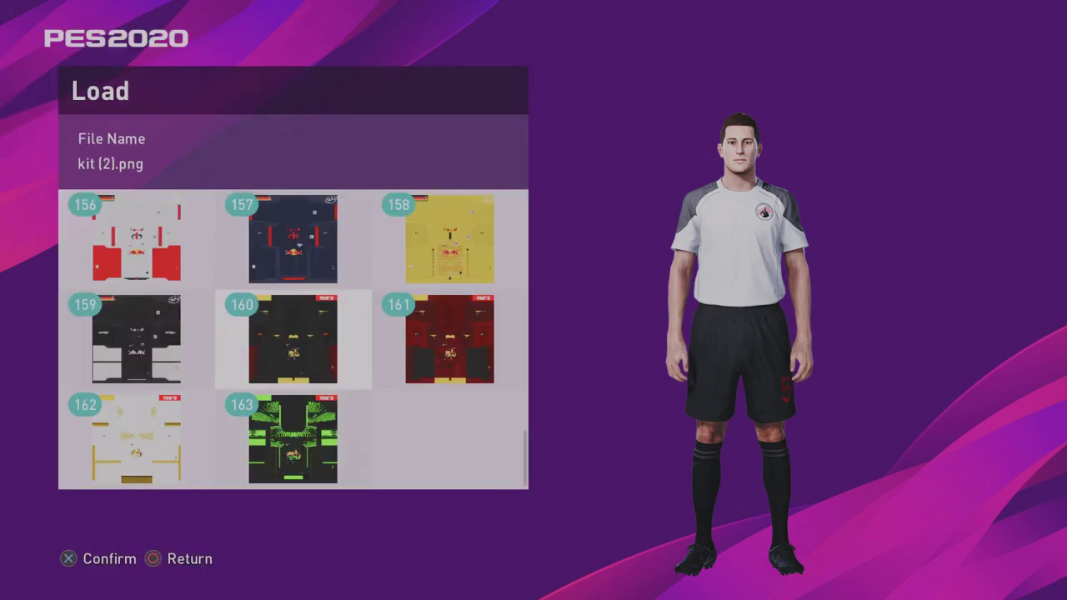
key("Return")
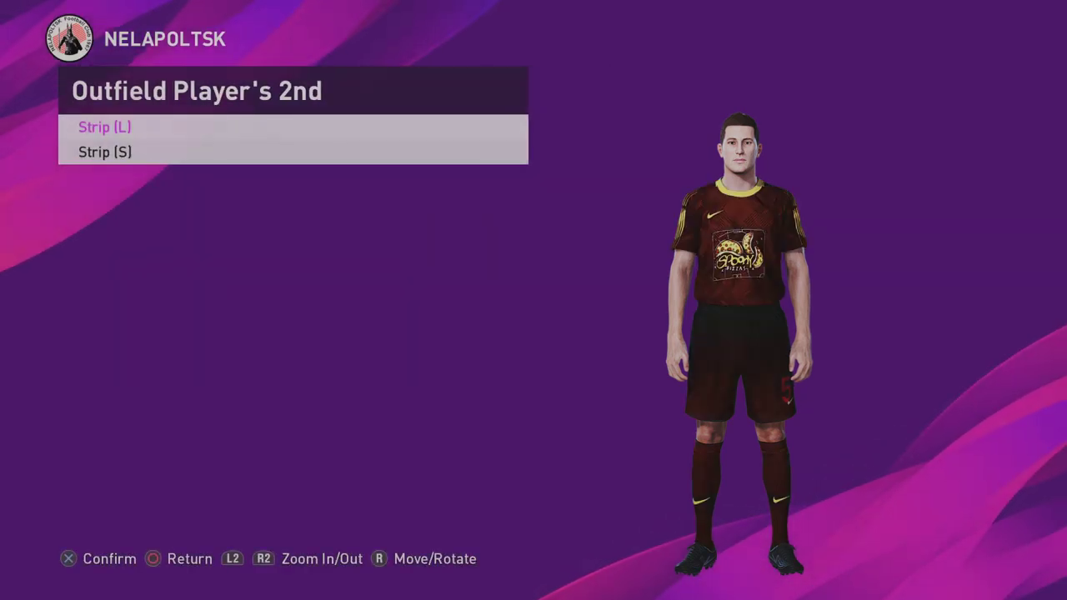
key("Escape")
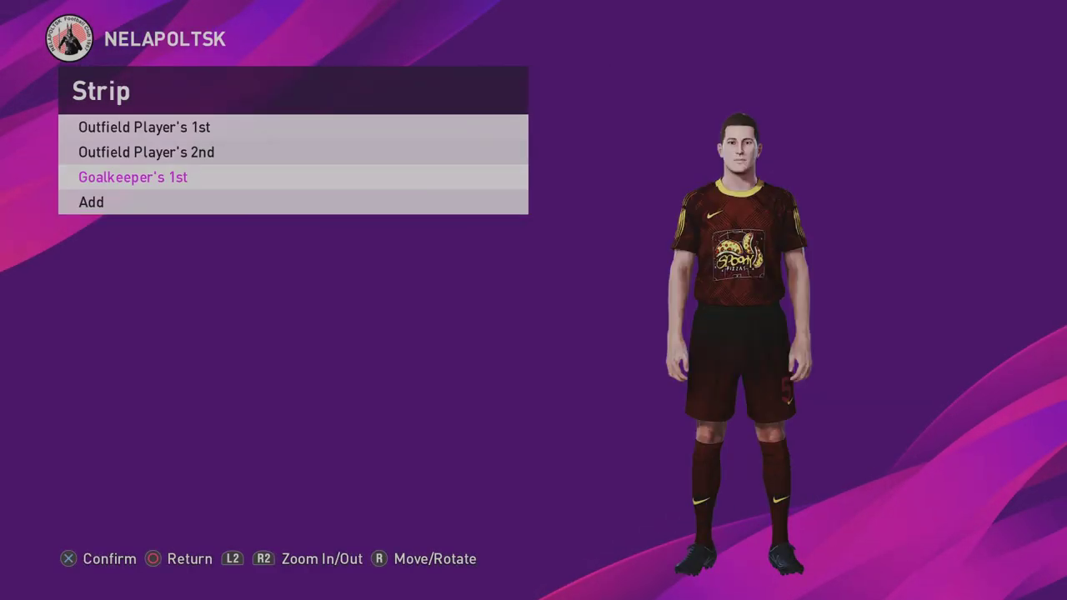
Step: Add an Outfield Player's 3rd strip to the team
key("Down")
key("Return")
key("Return")
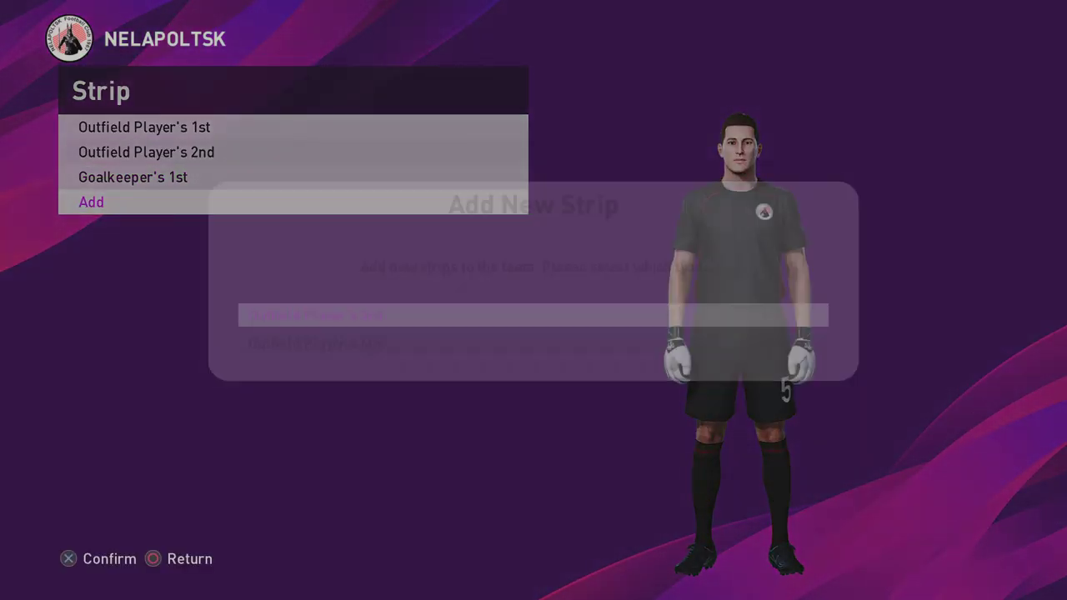
key("Down")
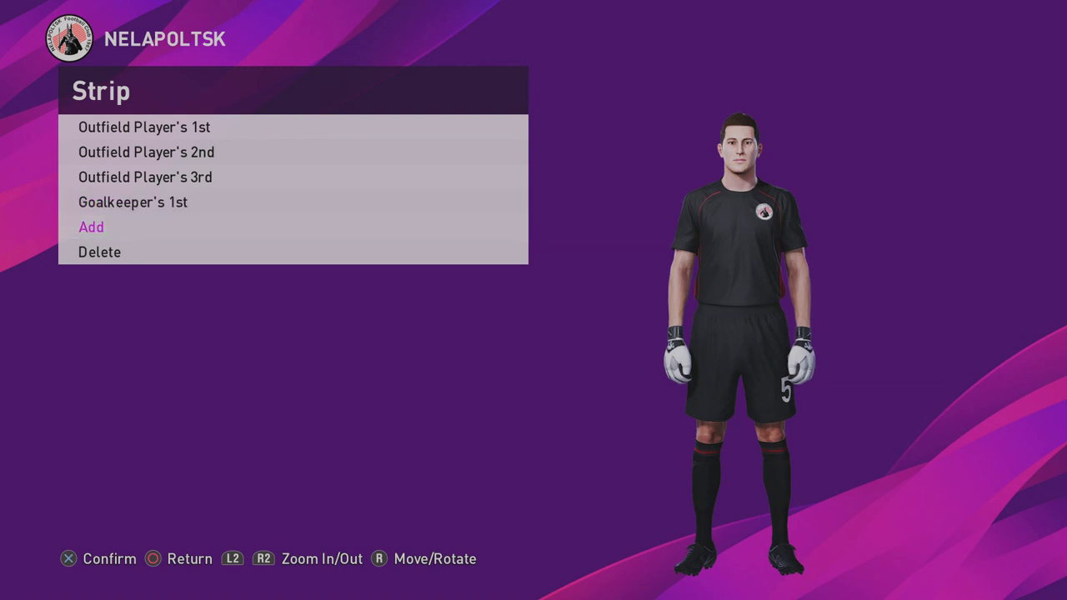
Step: Open the image-pasting options of the Outfield Player's 3rd kit and select Strip (L)
key("Up")
key("Up")
key("Return")
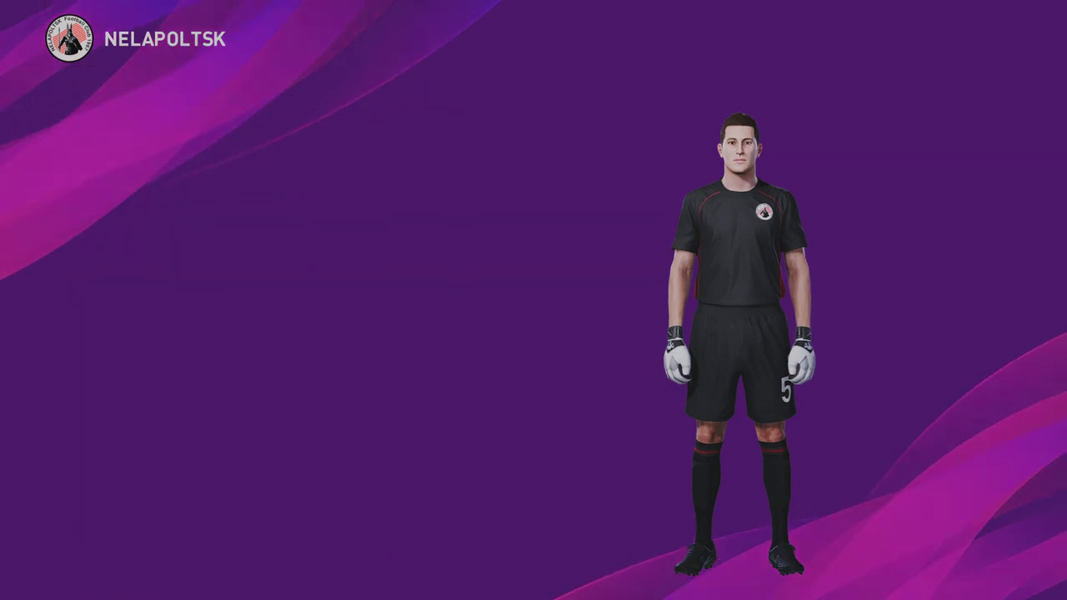
key("Down")
key("Down")
key("Down")
key("Down")
key("Down")
key("Down")
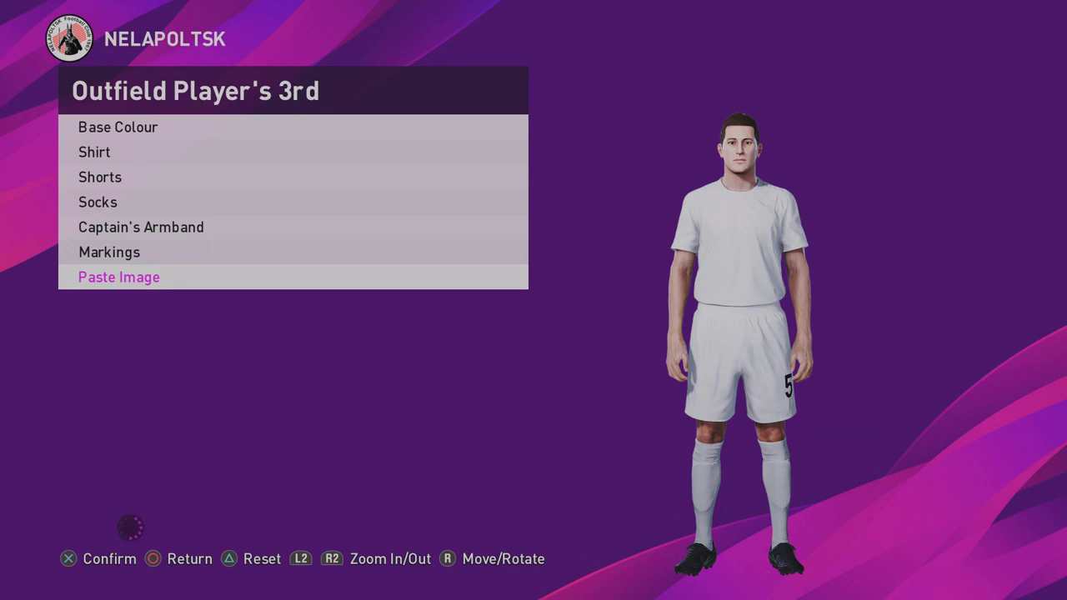
key("Return")
key("Down")
key("Up")
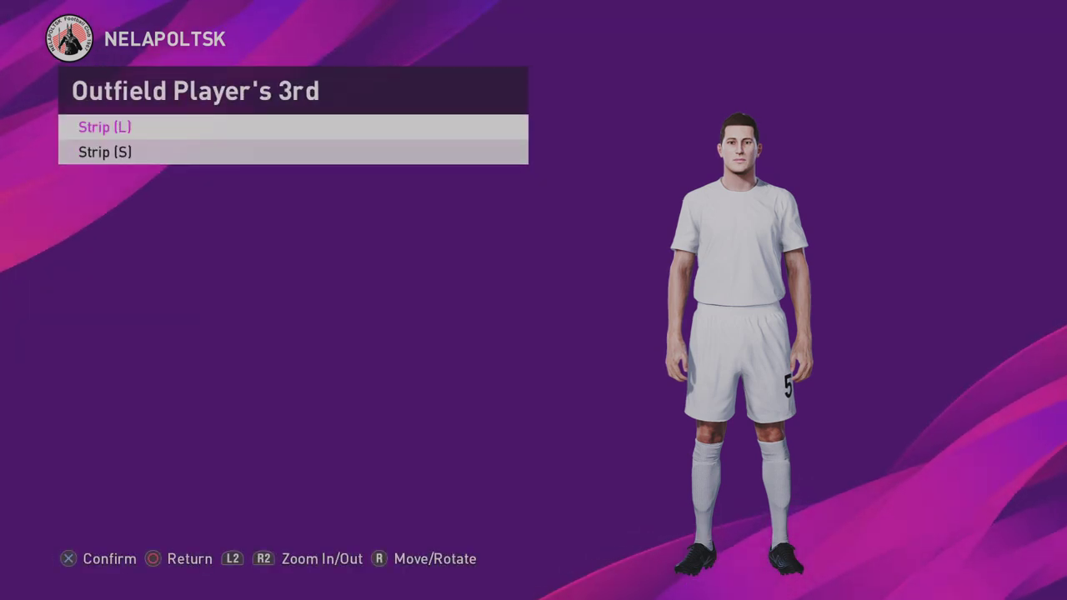
Step: Load the white and gold kit, image 162, as Strip (L) of the Outfield Player's 3rd kit
key("Return")
key("Down")
key("Down")
key("Down")
key("Down")
key("Down")
key("Down")
key("Down")
key("Down")
key("Down")
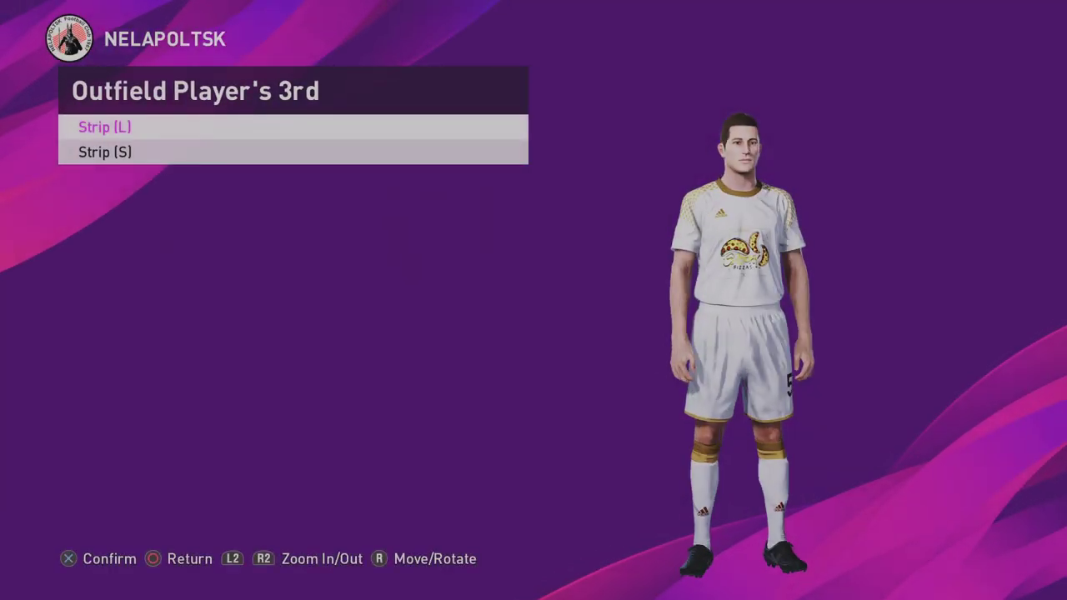
Step: Return to the strip list and open the image-pasting options of the Goalkeeper's 1st kit
key("Escape")
key("Down")
key("Down")
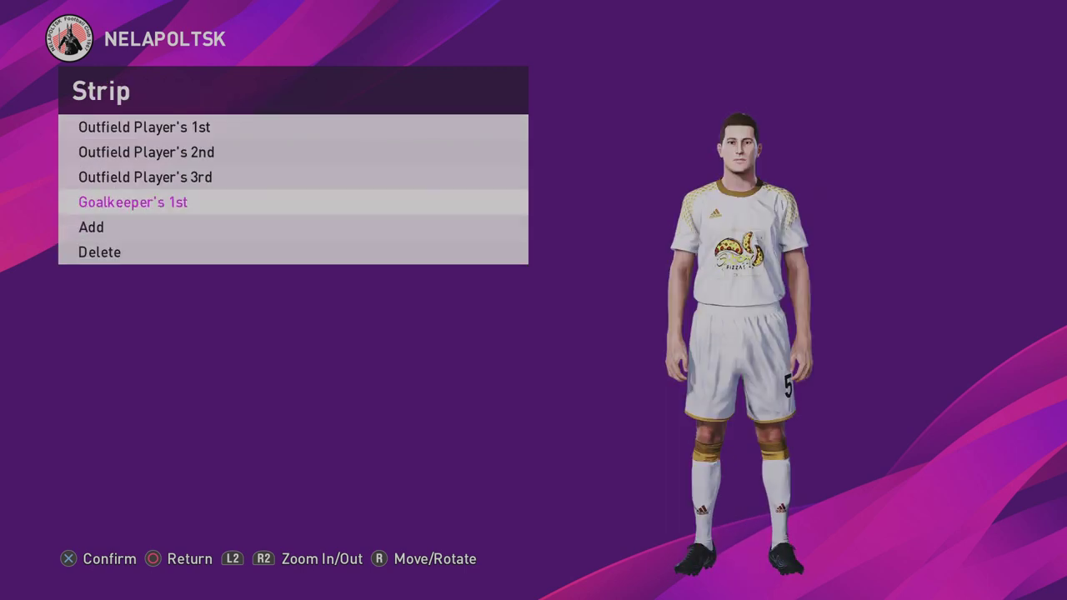
key("Up")
key("Return")
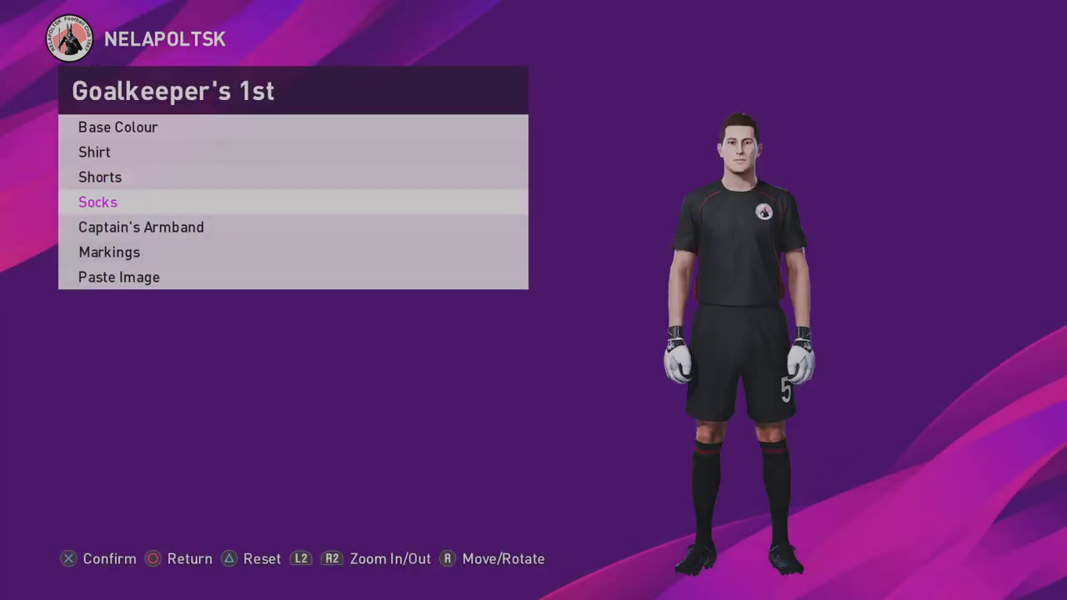
key("Down")
key("Down")
key("Down")
key("Return")
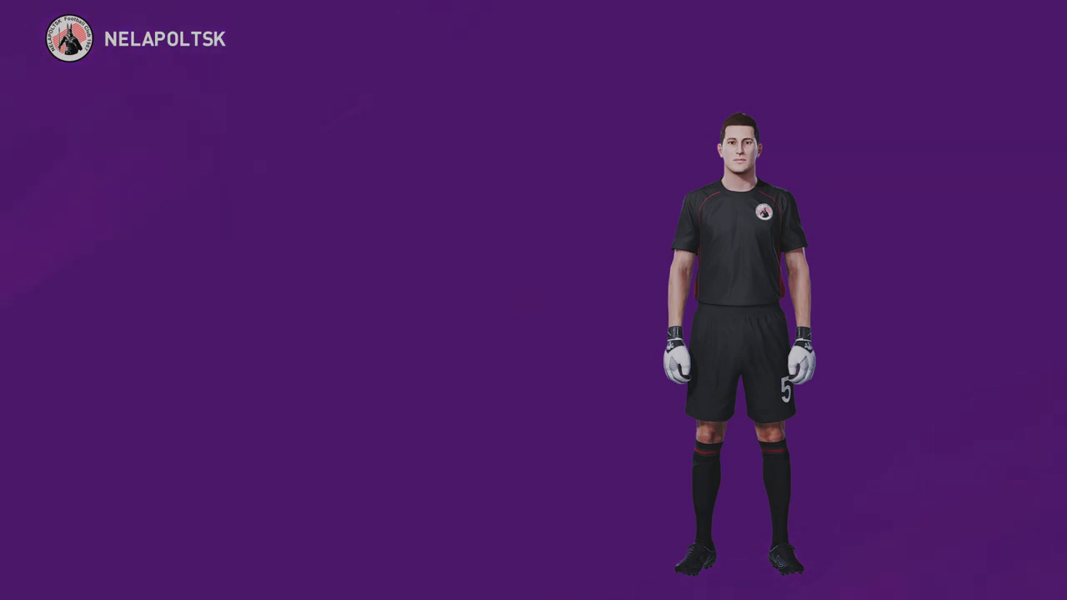
Step: Load the black and green kit, image 163, as Strip (L) of the Goalkeeper's 1st kit
key("Return")
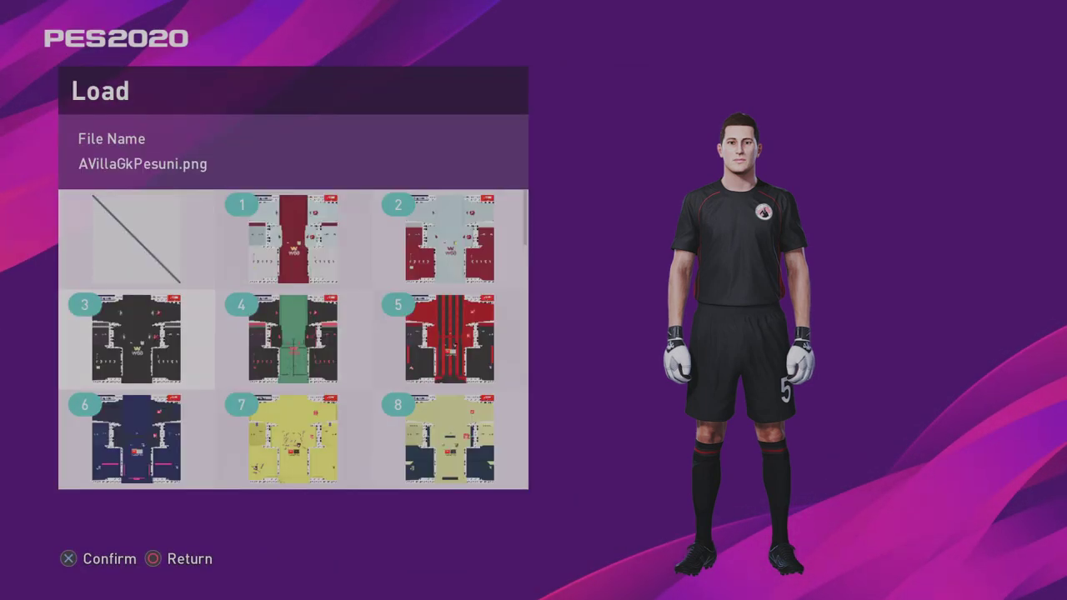
key("Down")
key("Down")
key("Down")
key("Down")
key("Down")
key("Down")
key("Down")
key("Down")
key("Down")
key("Down")
key("Down")
key("Down")
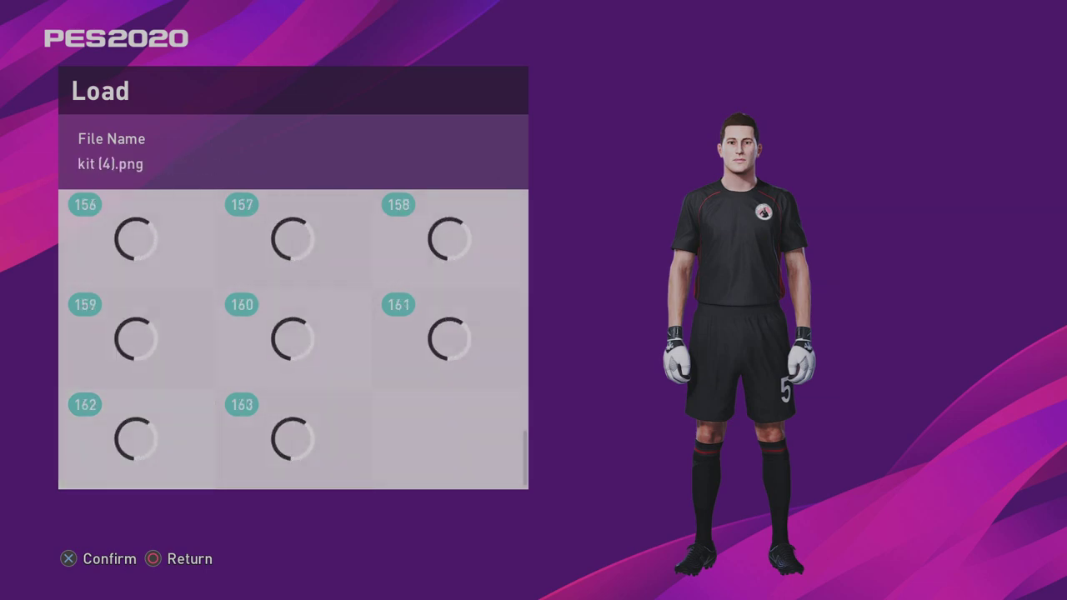
key("Right")
key("Return")
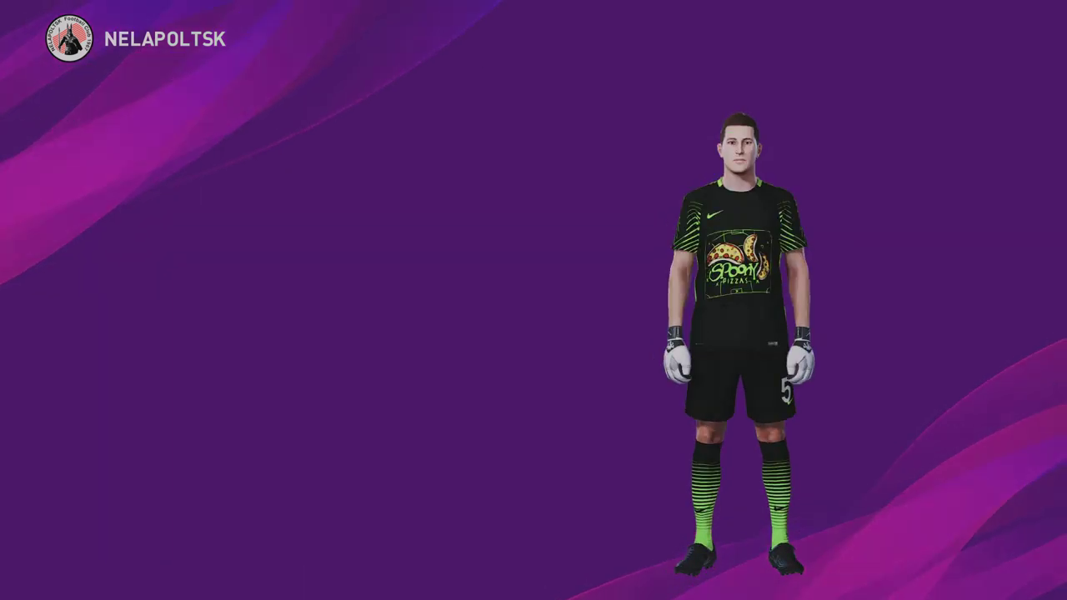
Step: Change the Name Print font colour of the Goalkeeper's 1st kit to bright green
key("Return")
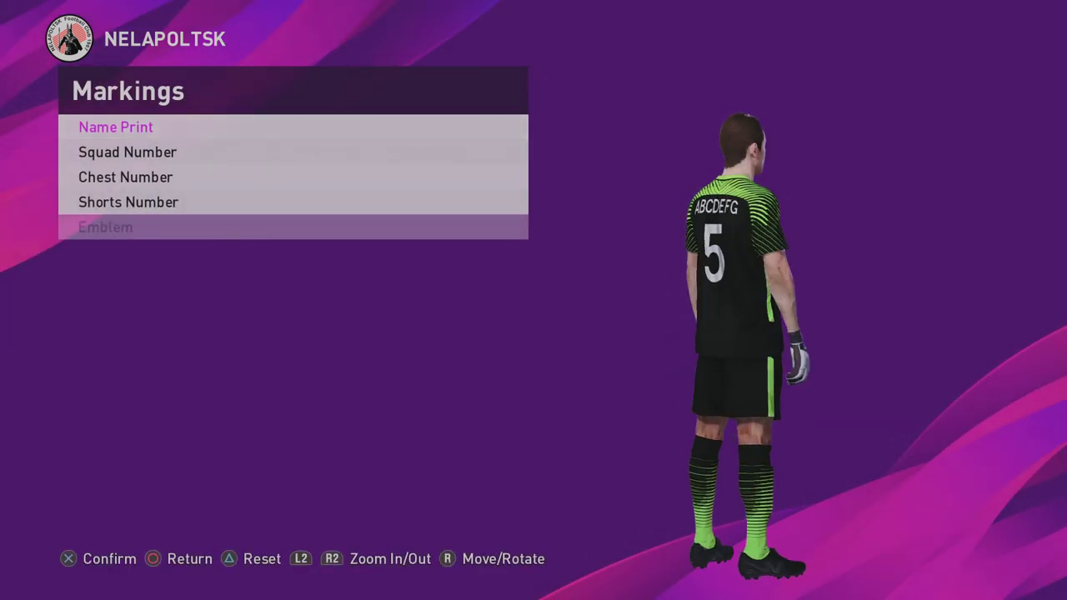
key("Return")
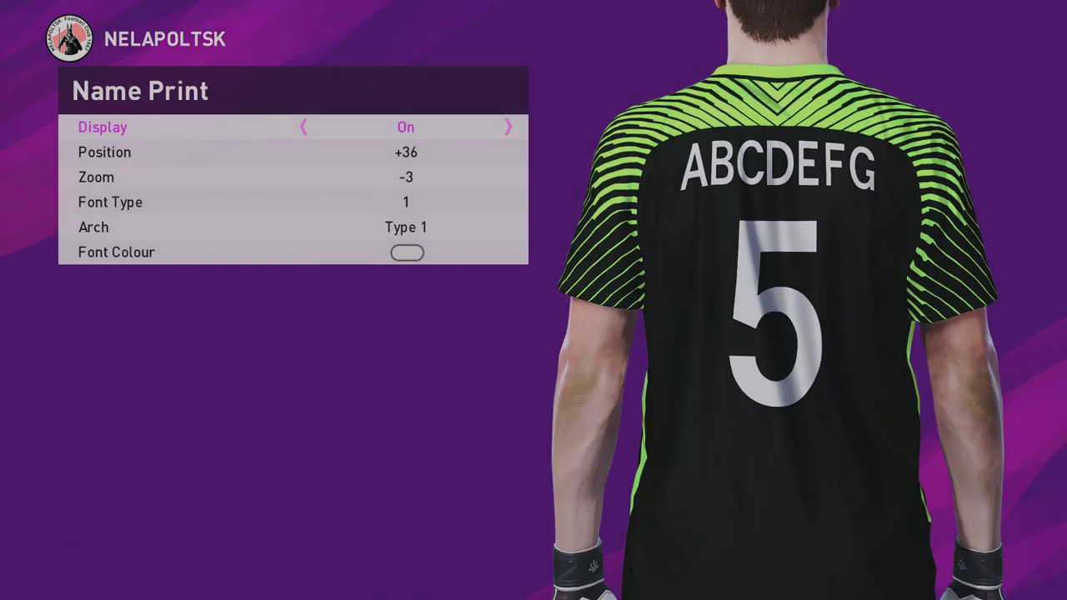
key("Down")
key("Down")
key("Down")
key("Down")
key("Down")
key("Return")
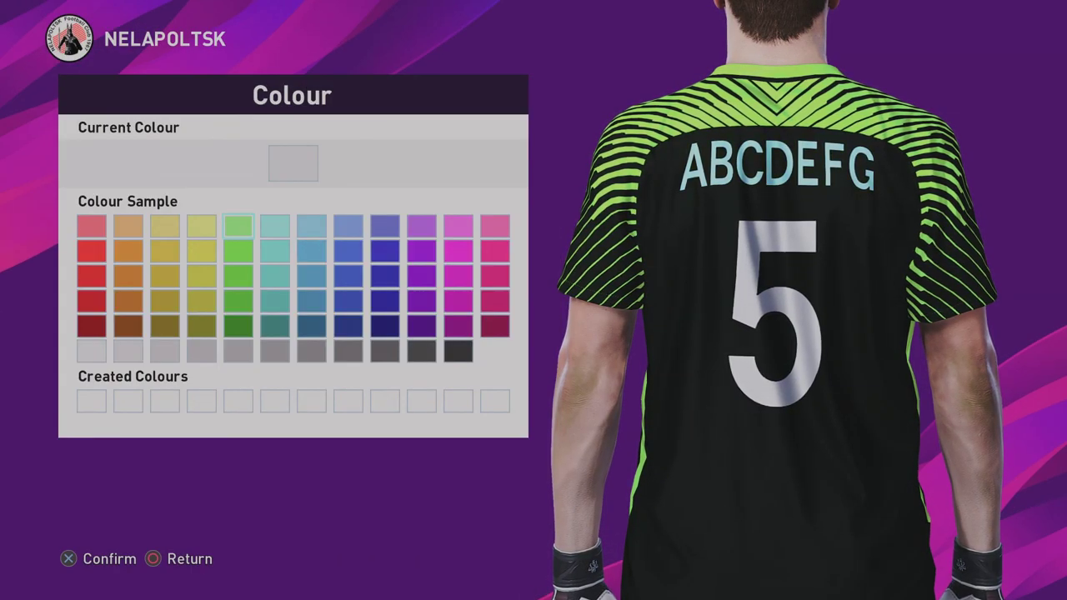
key("Escape")
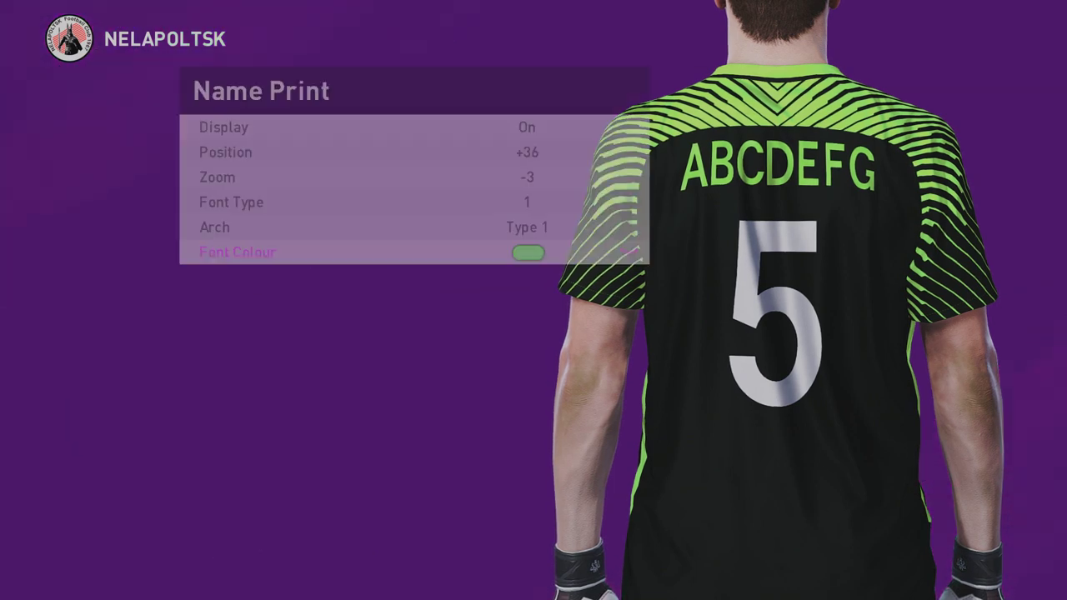
key("Escape")
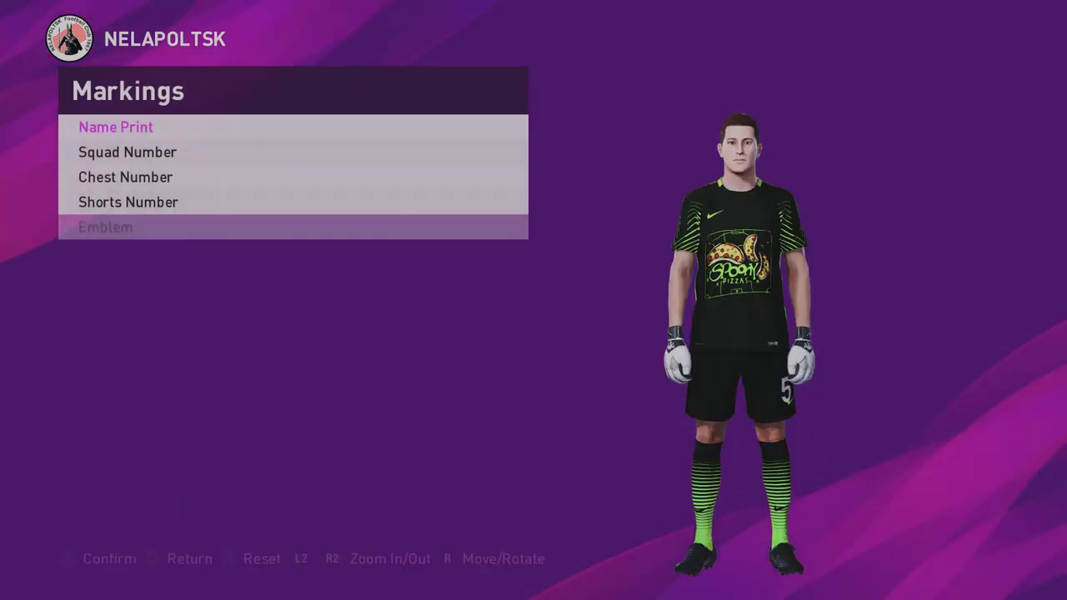
Step: Change the Squad Number's font colour on the Goalkeeper's 1st kit to the same bright green as the name
key("Return")
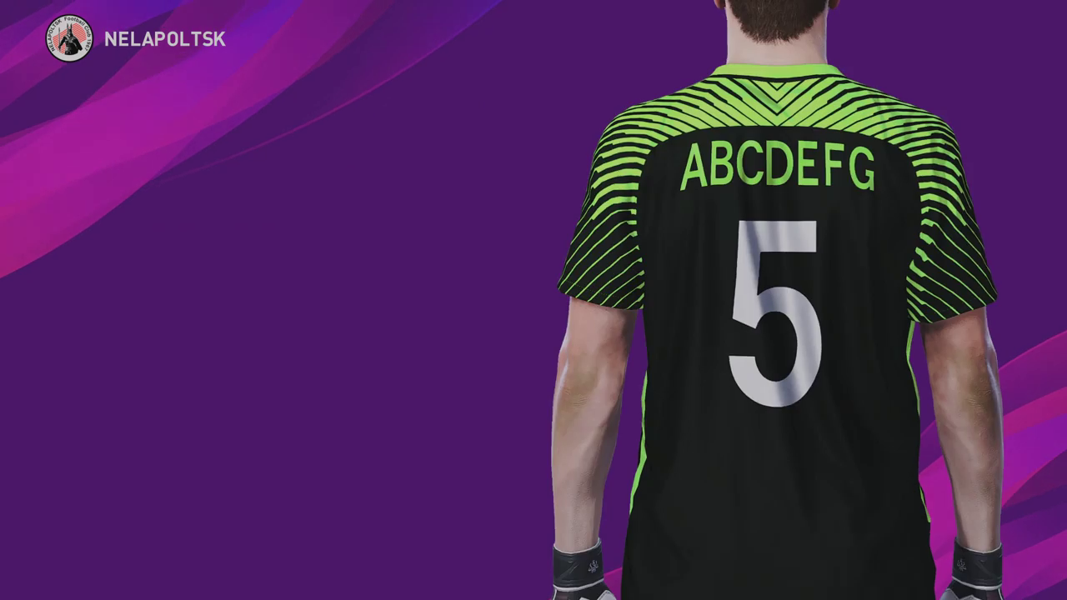
key("Down")
key("Down")
key("Down")
key("Return")
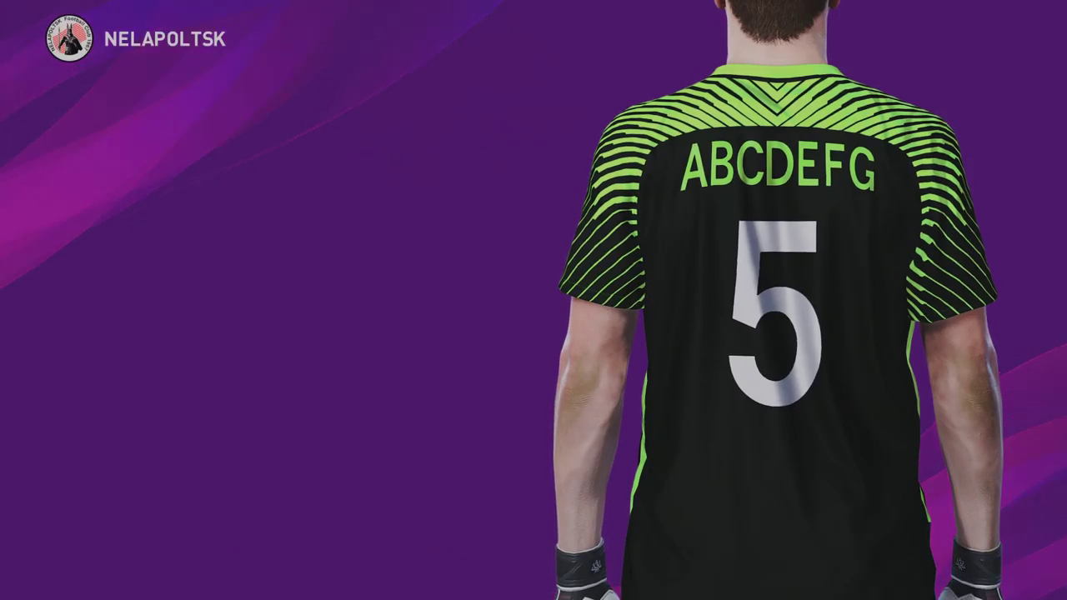
key("Escape")
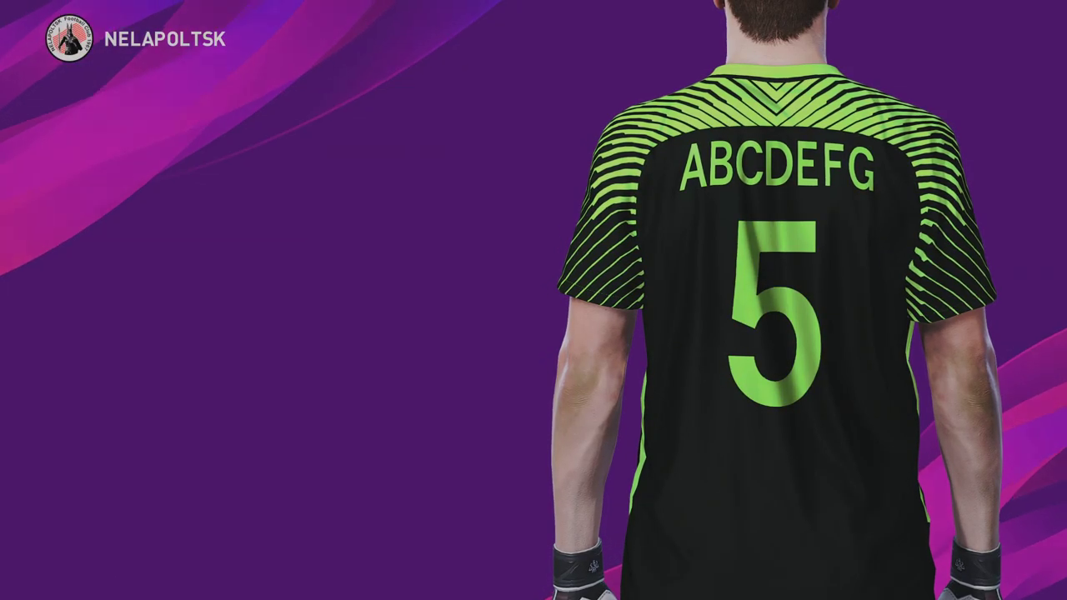
key("Escape")
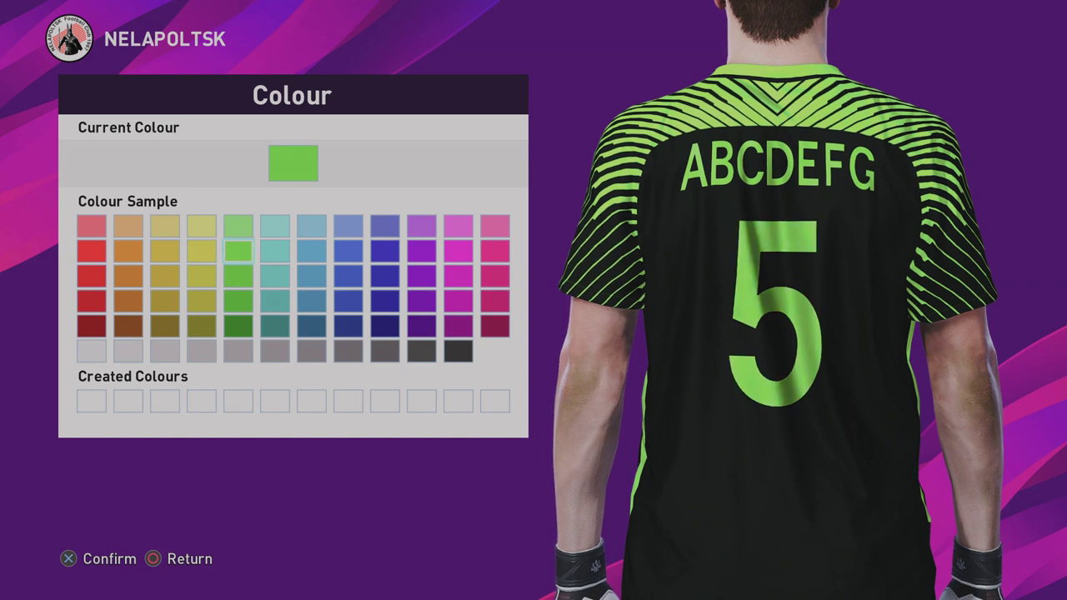
key("Down")
key("Return")
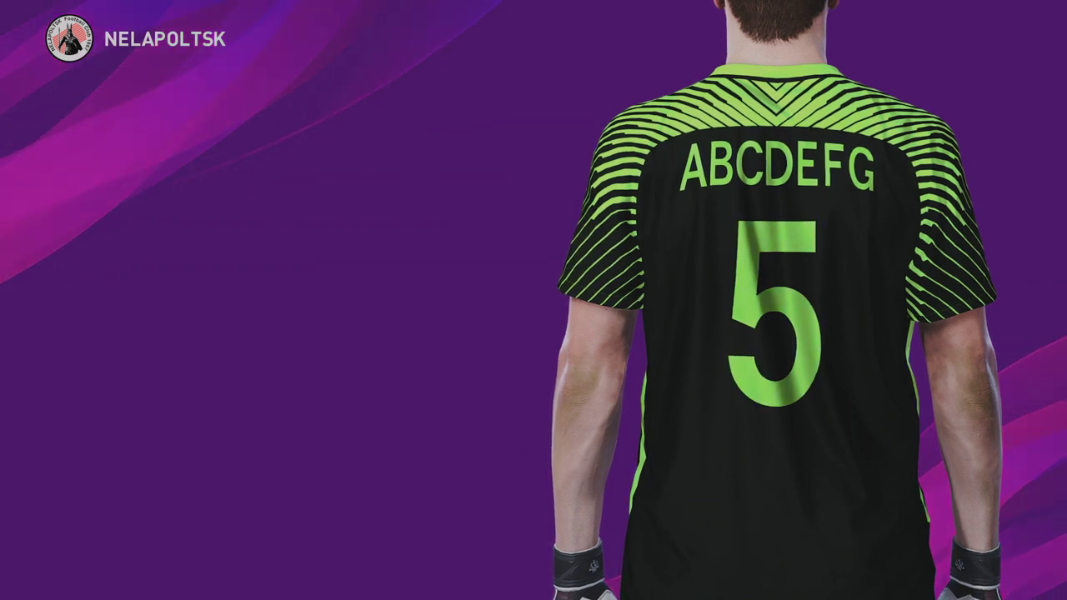